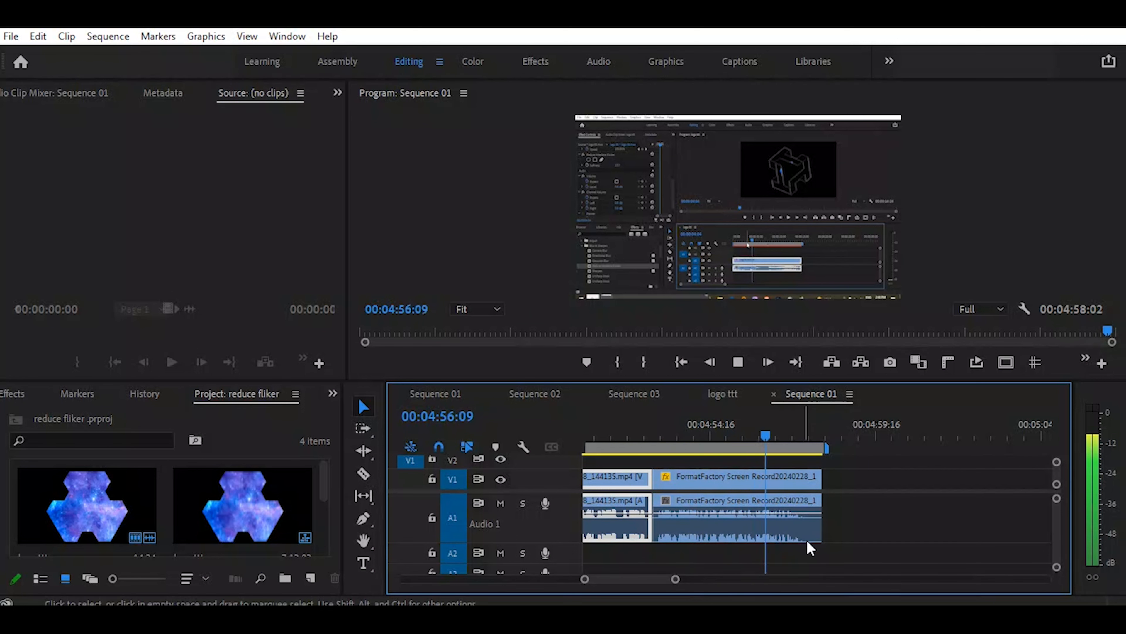
Trim the end of the sequence's last clip, video and audio together, to 00:04:56:16 and play back the new ending
key("space")
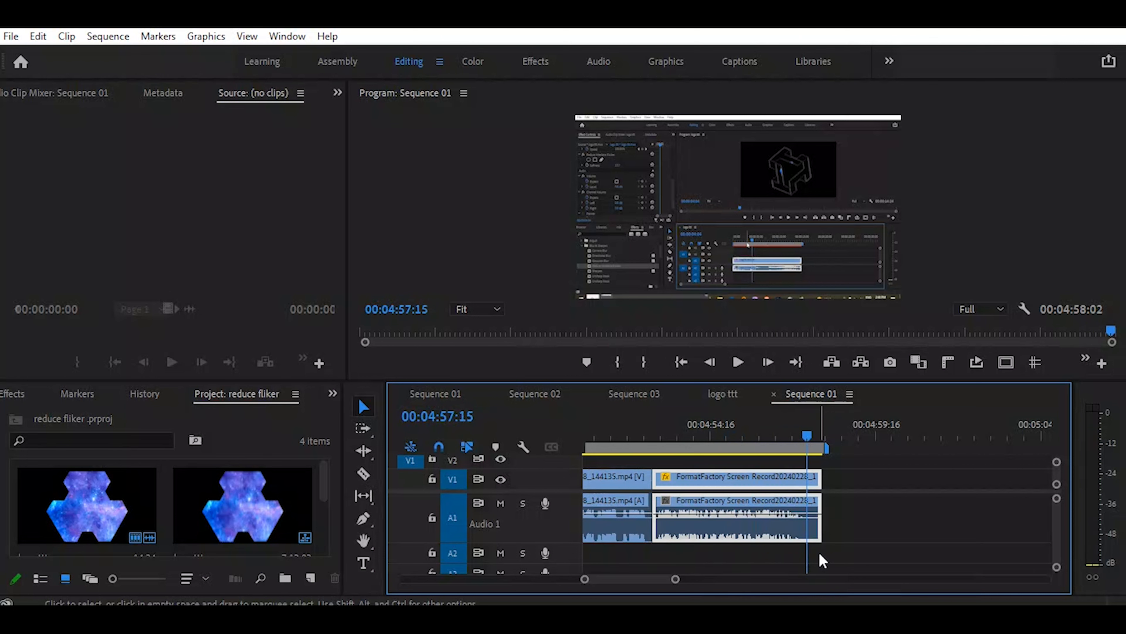
left_click(776, 433)
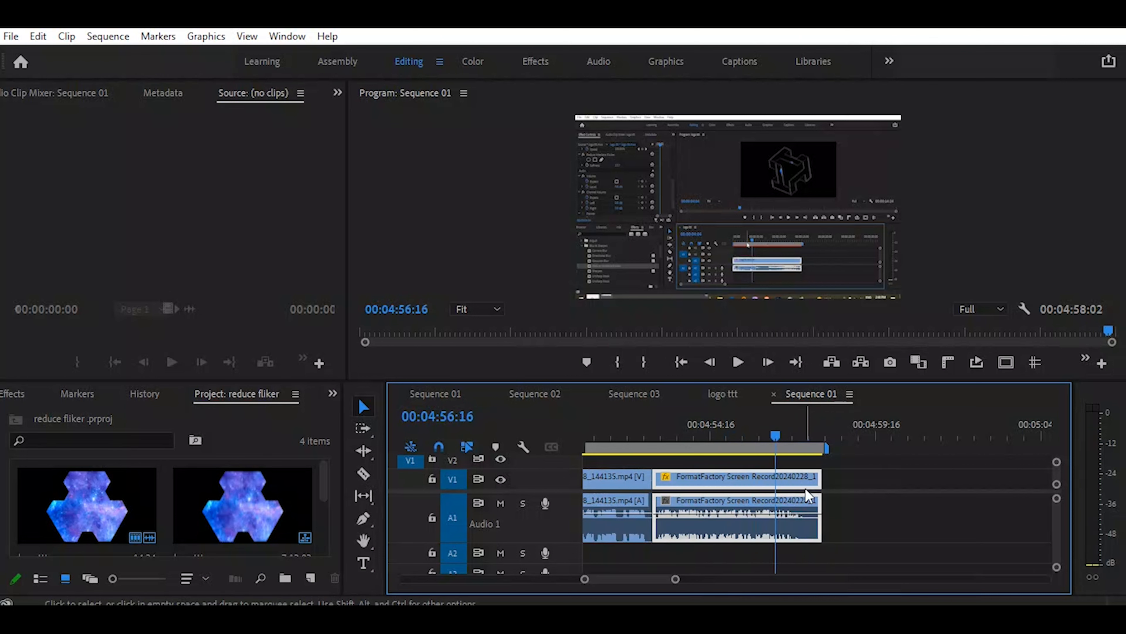
key("=")
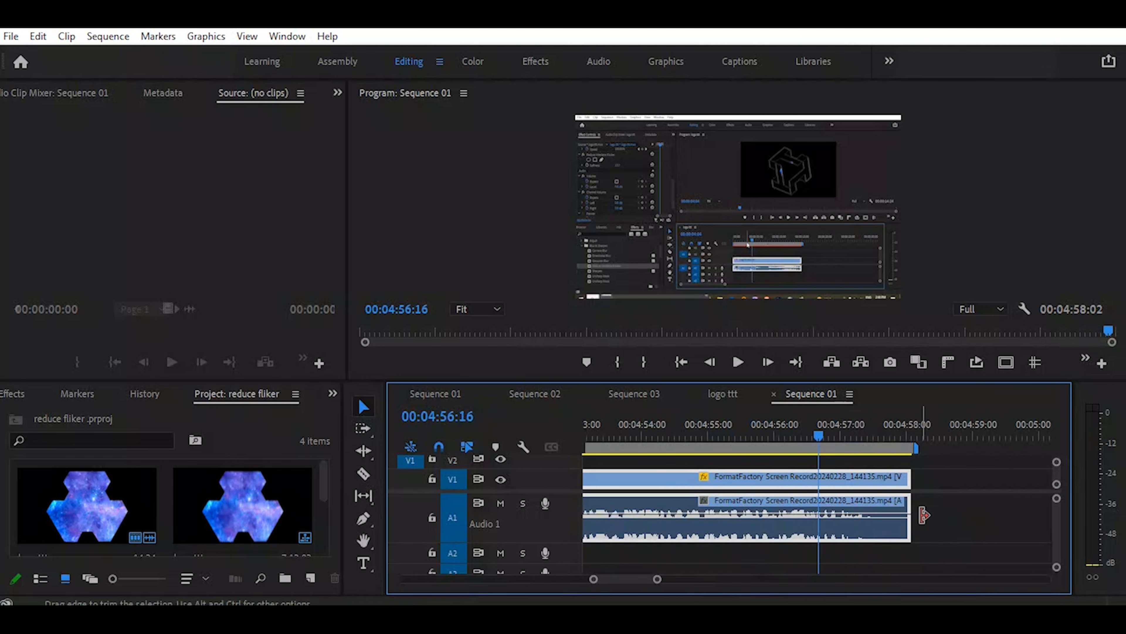
left_click_drag(908, 503, 818, 503)
left_click(748, 425)
key("space")
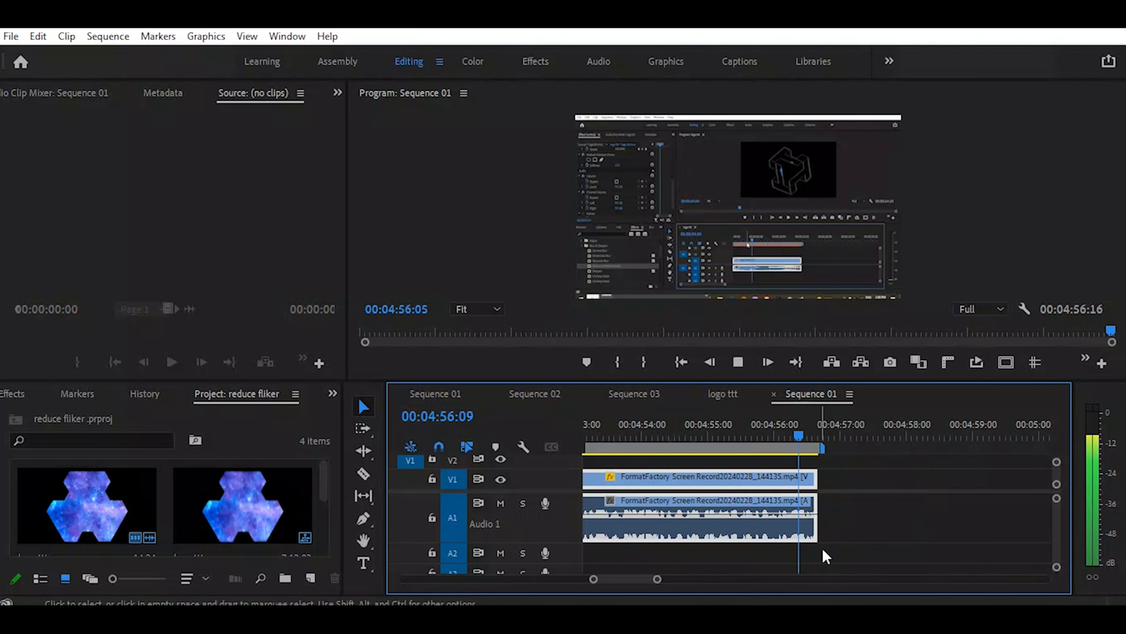
left_click(748, 436)
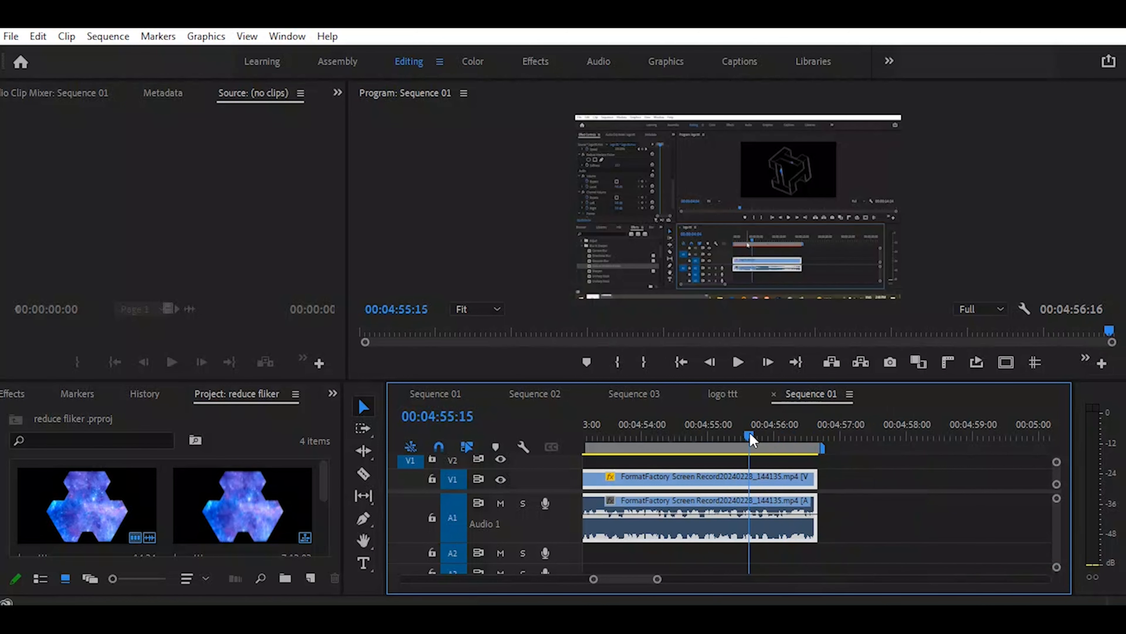
Move the last clip's audio from track A1 to A2 and increase the height of the A2 track
key("minus")
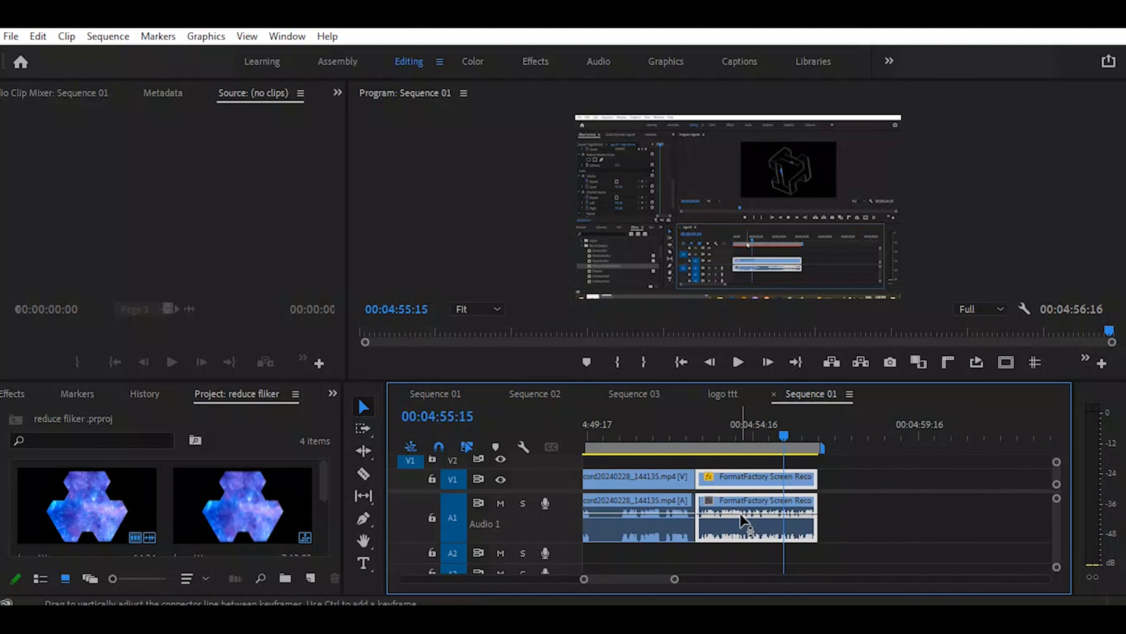
left_click_drag(737, 524, 733, 555)
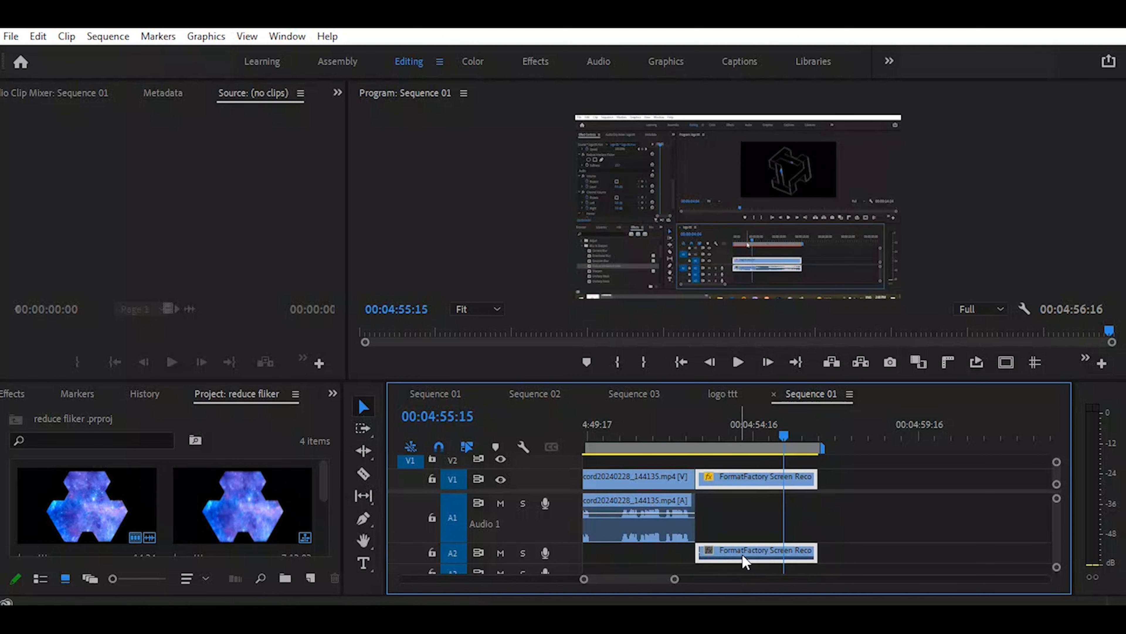
left_click_drag(570, 542, 574, 567)
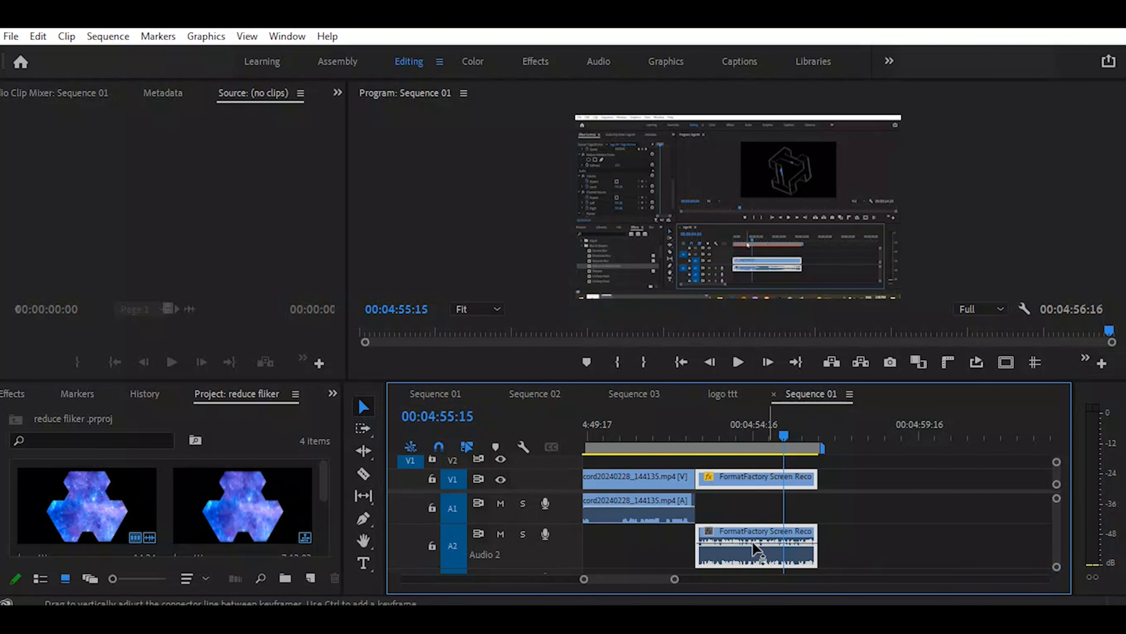
left_click(702, 436)
key("space")
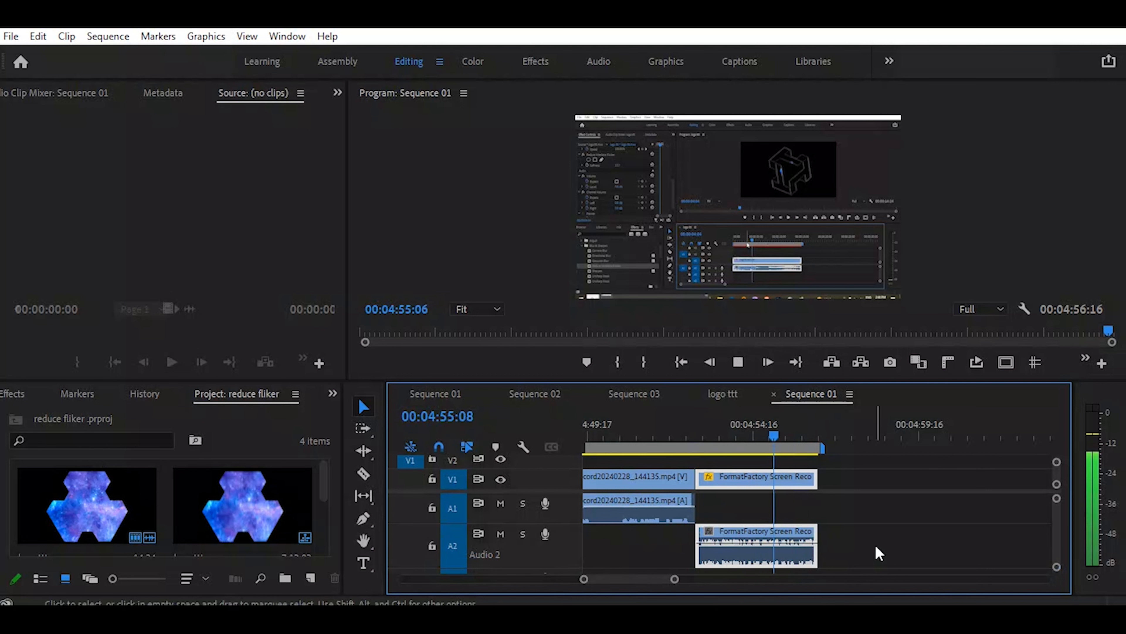
key("space")
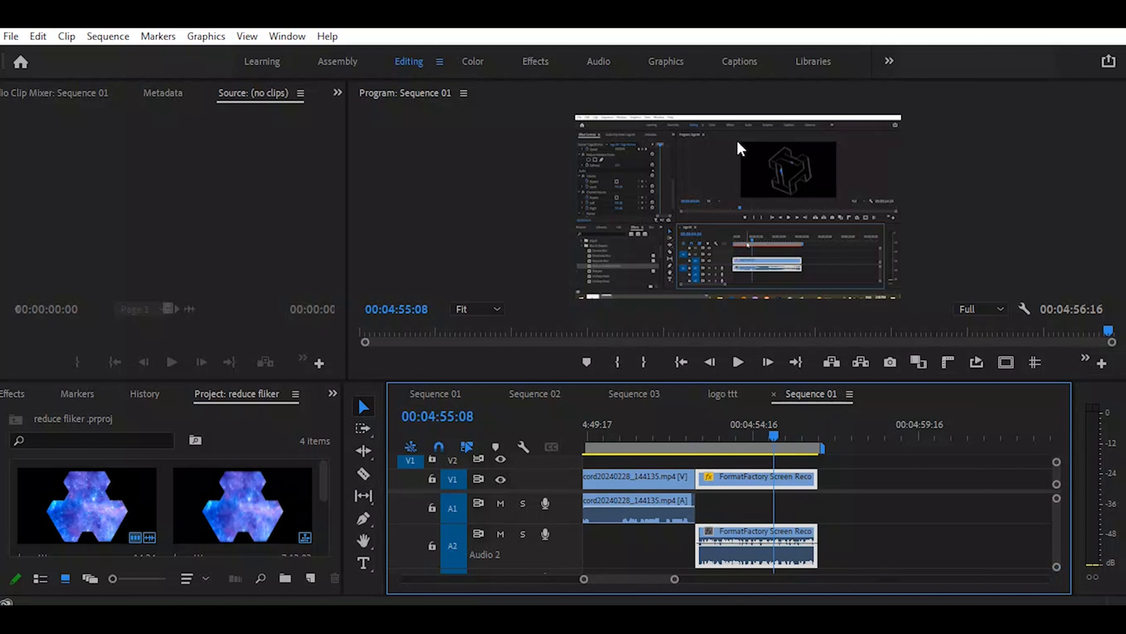
Open the Audio Track Mixer for Sequence 01 and expand its effects and sends area
left_click(286, 37)
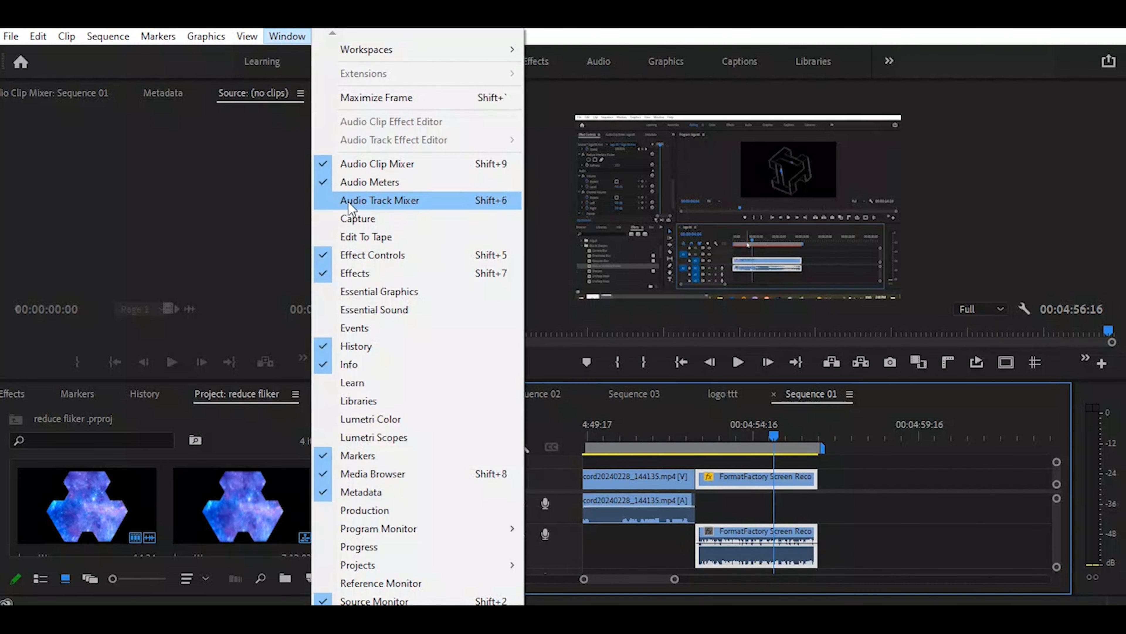
left_click(403, 200)
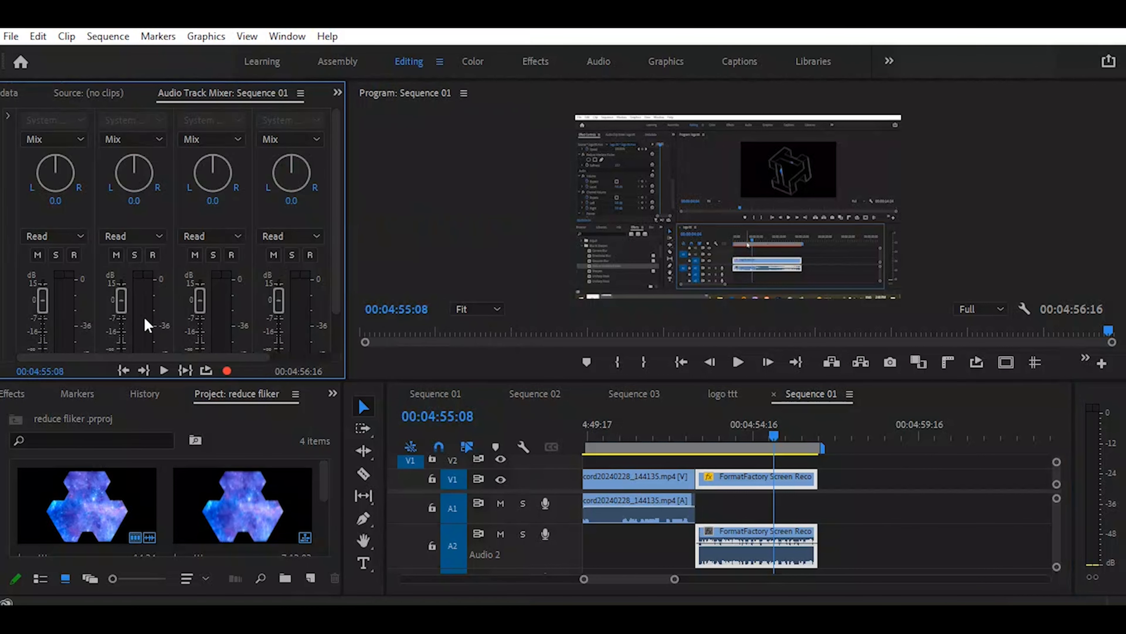
left_click(9, 118)
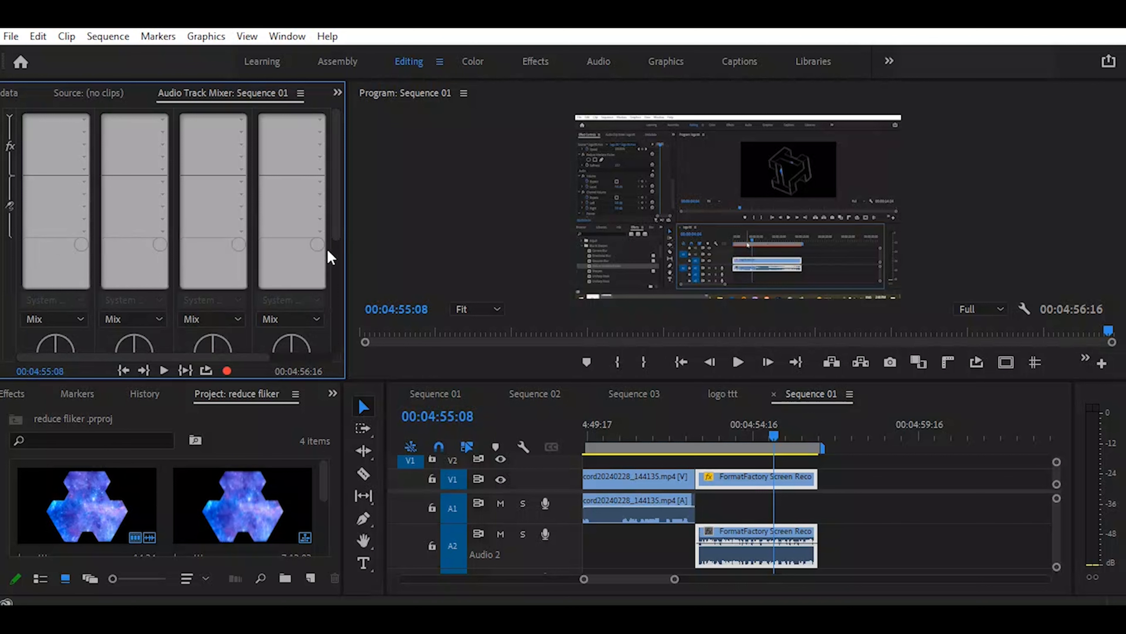
left_click_drag(339, 224, 359, 349)
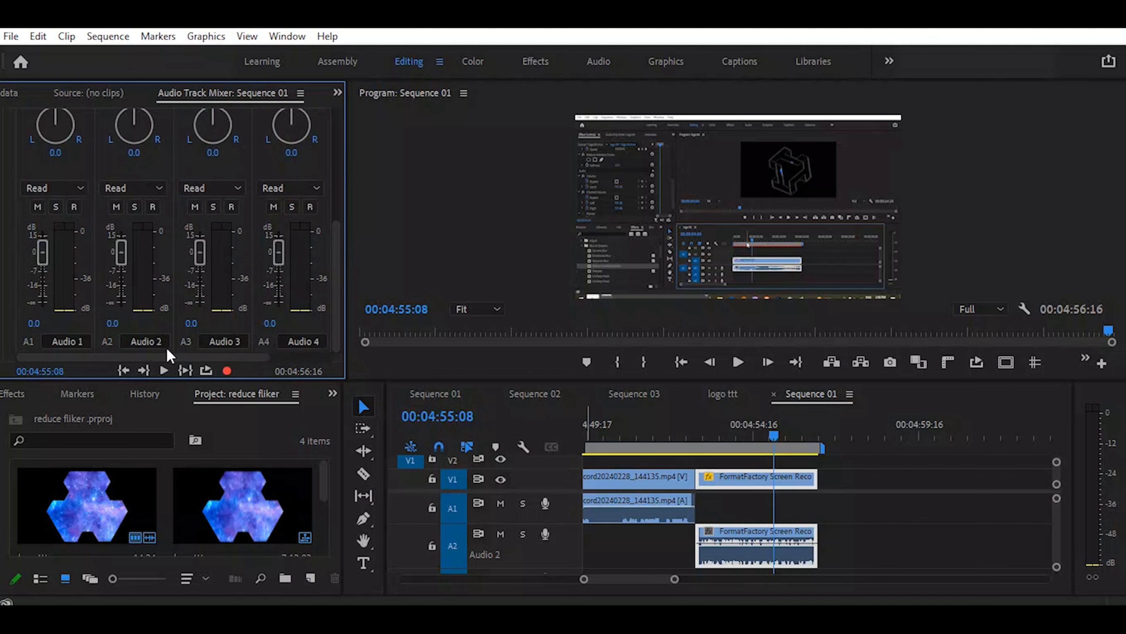
Add the Studio Reverb effect to the second effect slot of the Audio 2 track
scroll(336, 235, "up", 5)
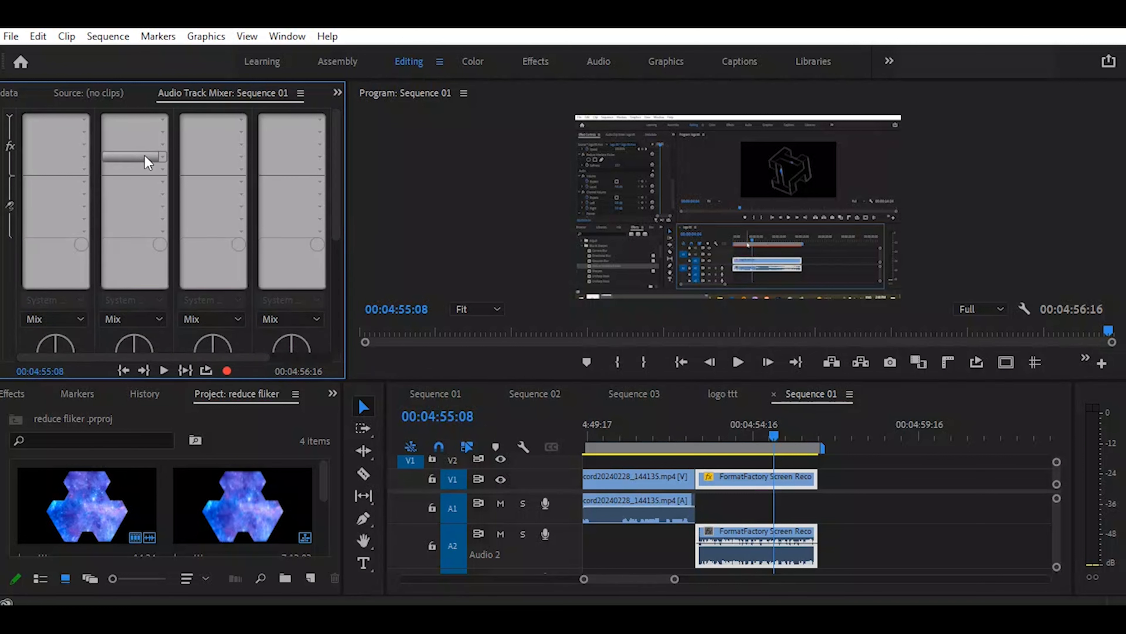
left_click(163, 132)
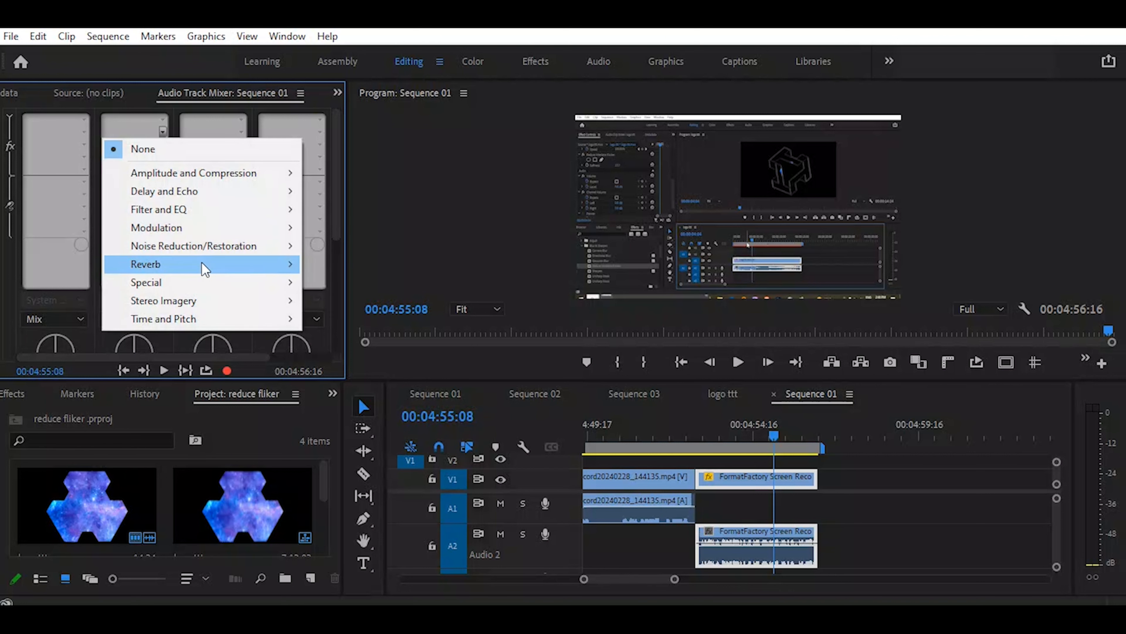
mouse_move(204, 268)
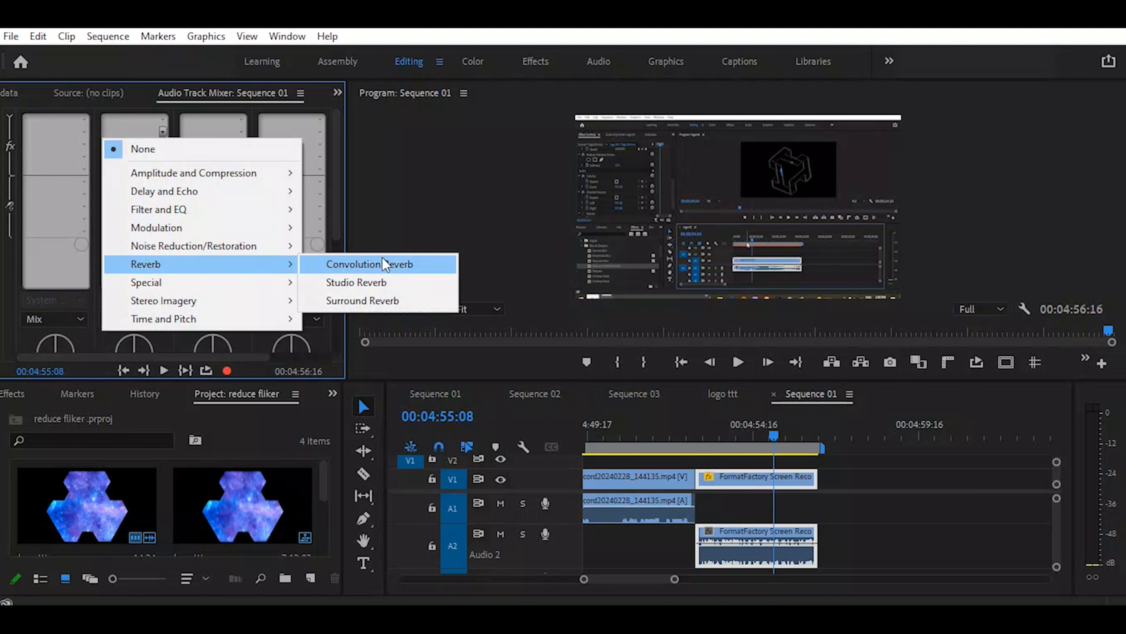
left_click(383, 285)
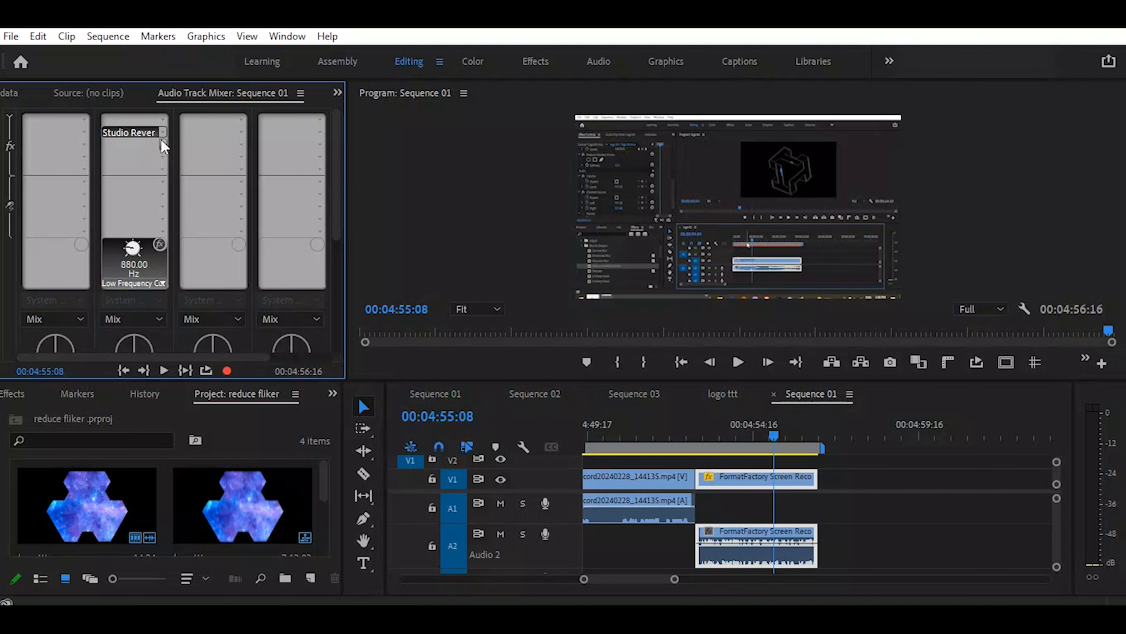
left_click(130, 119)
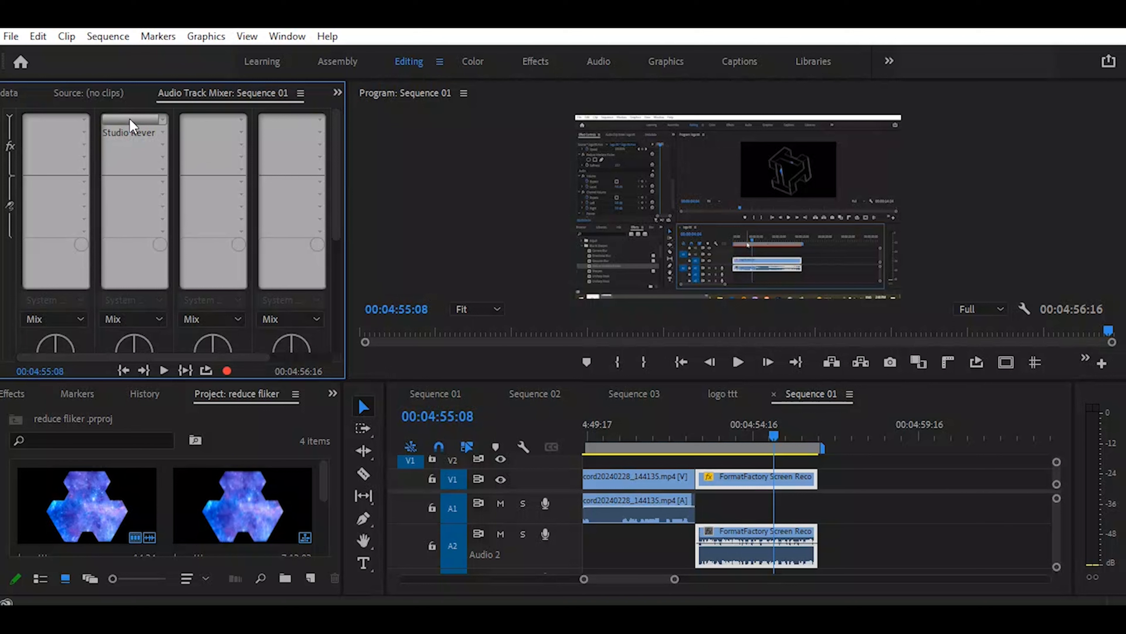
Open the Audio 2 Studio Reverb settings, set Decay to 10000 ms, and play the last clip to audition it
double_click(136, 130)
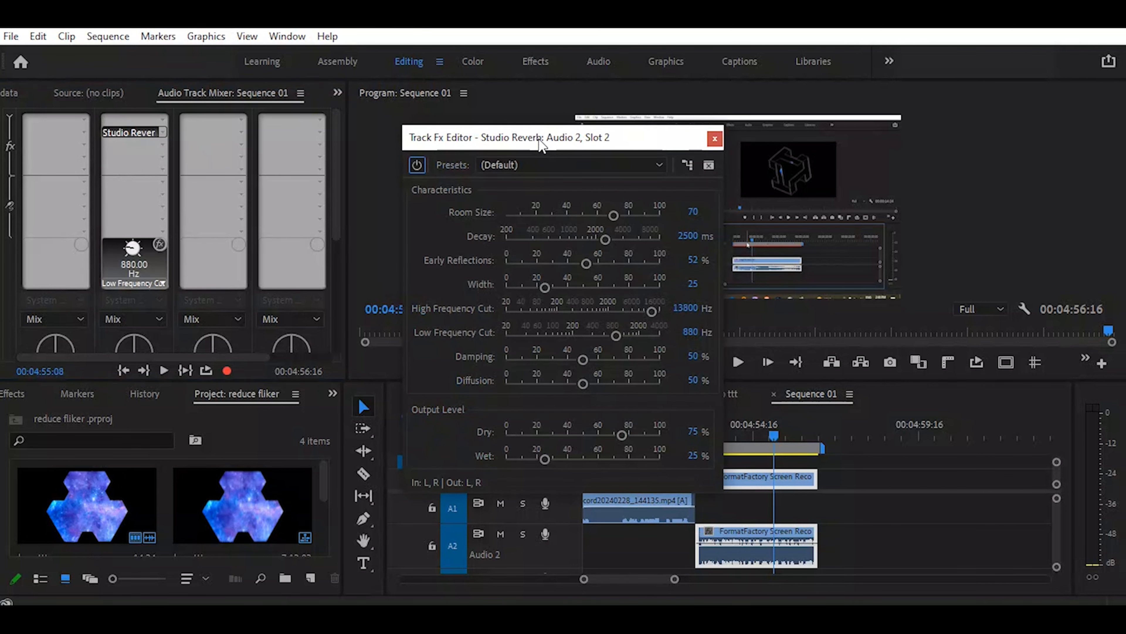
left_click_drag(527, 129, 496, 70)
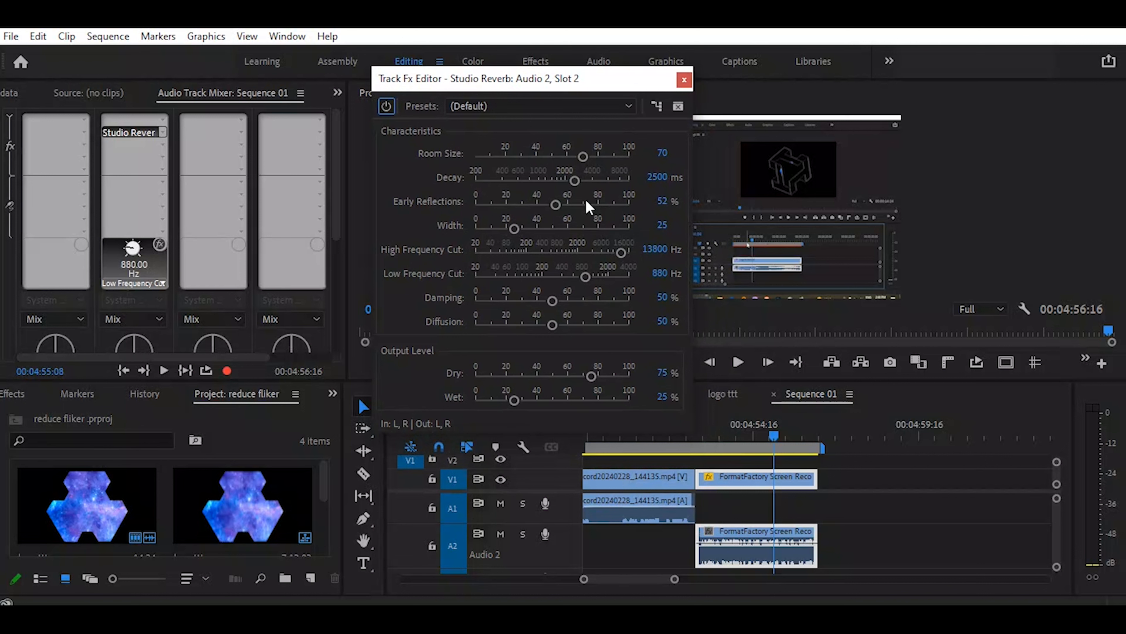
left_click_drag(573, 182, 649, 194)
left_click(700, 431)
key("space")
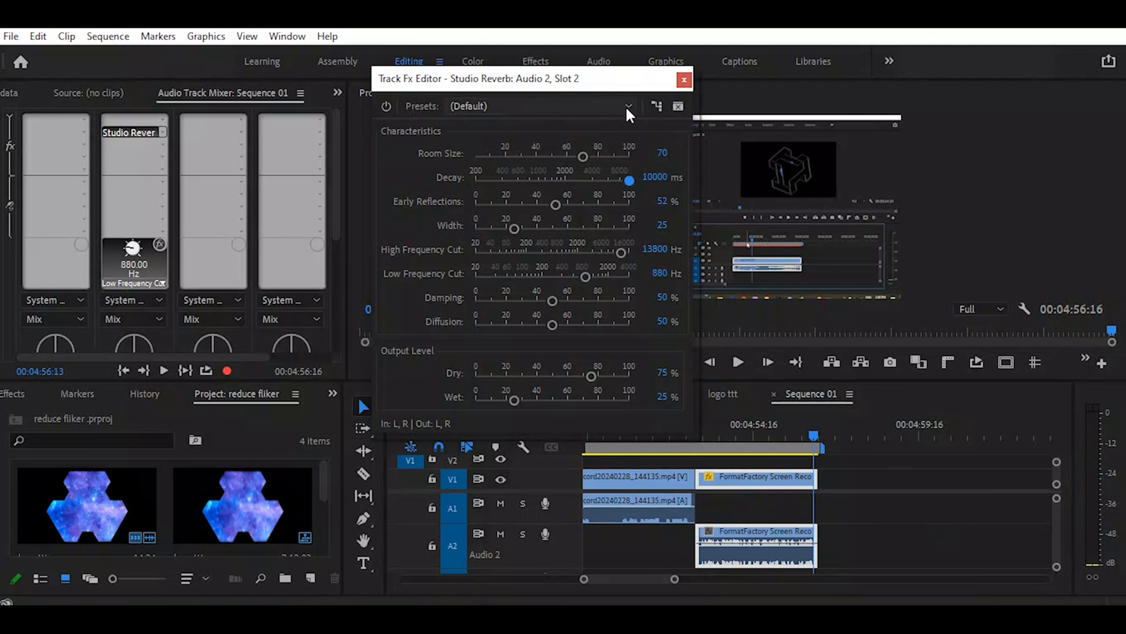
Play the sequence from before the last clip, and again from the last clip's start, to compare the dry and reverb audio
left_click_drag(617, 76, 599, 37)
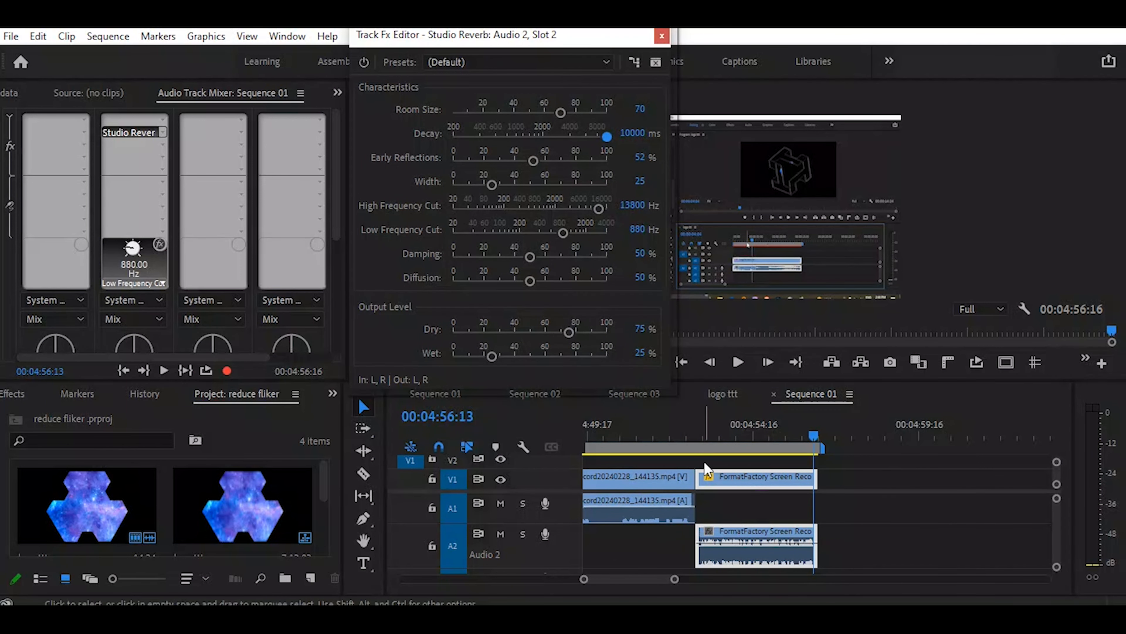
left_click(641, 438)
key("space")
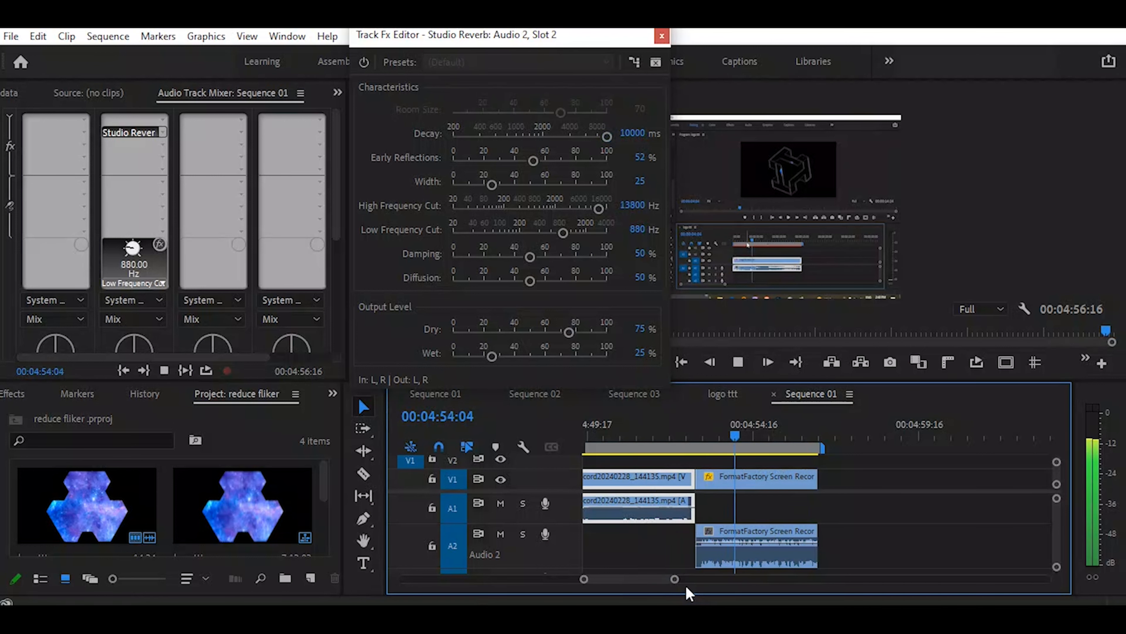
key("space")
left_click(777, 550)
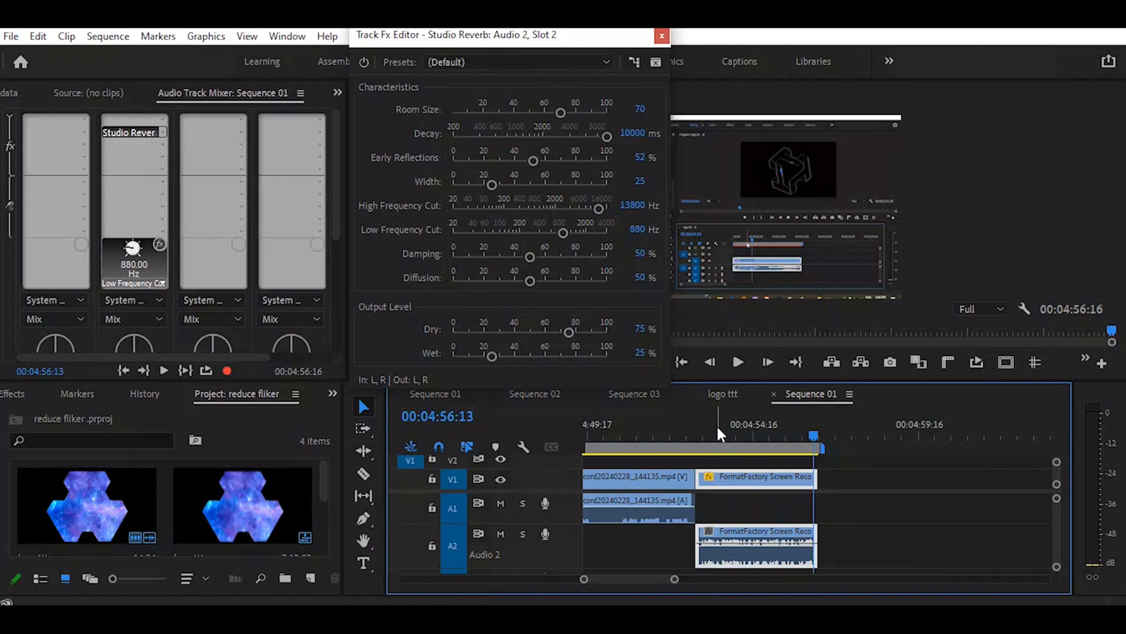
left_click(719, 433)
key("space")
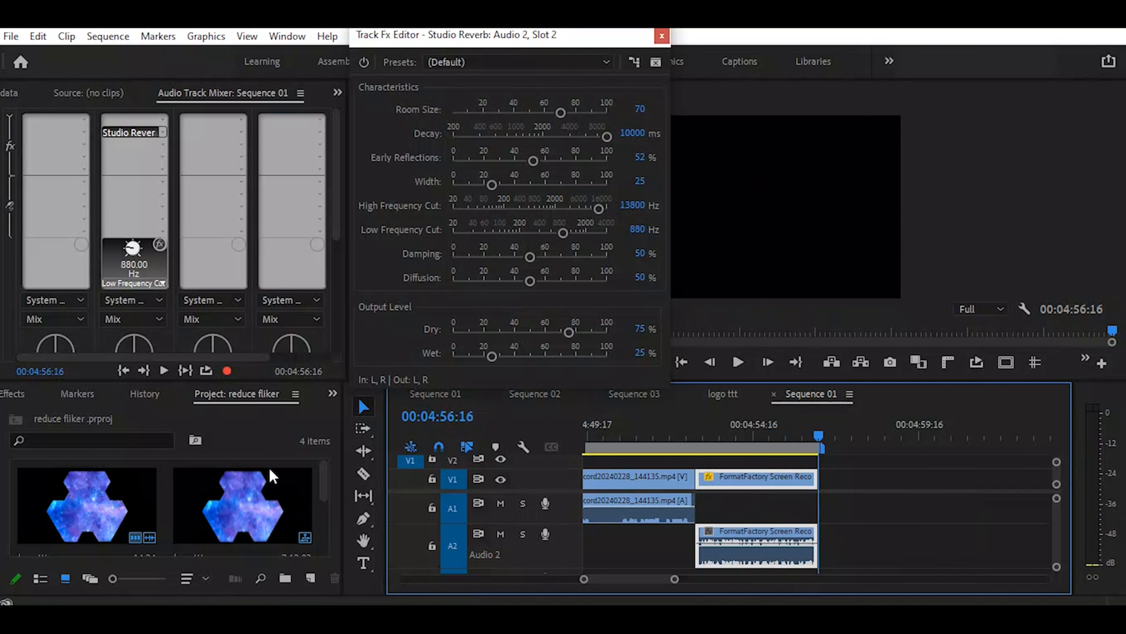
Create a Transparent Video item with the default settings and place it on V1 directly after the last clip
left_click(311, 578)
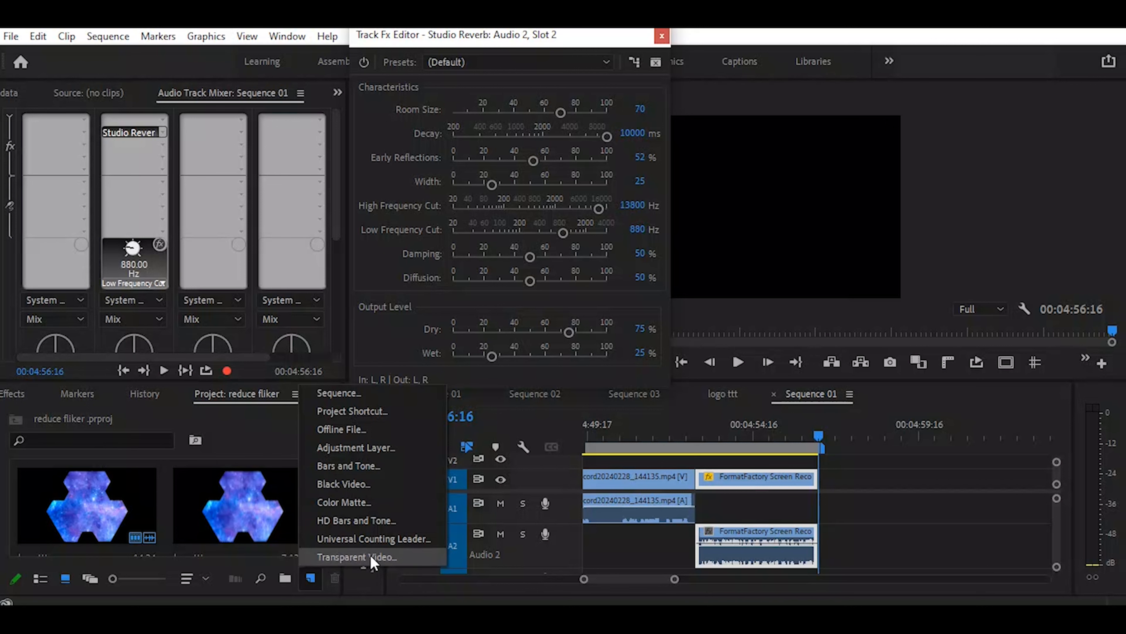
left_click(357, 556)
left_click(583, 376)
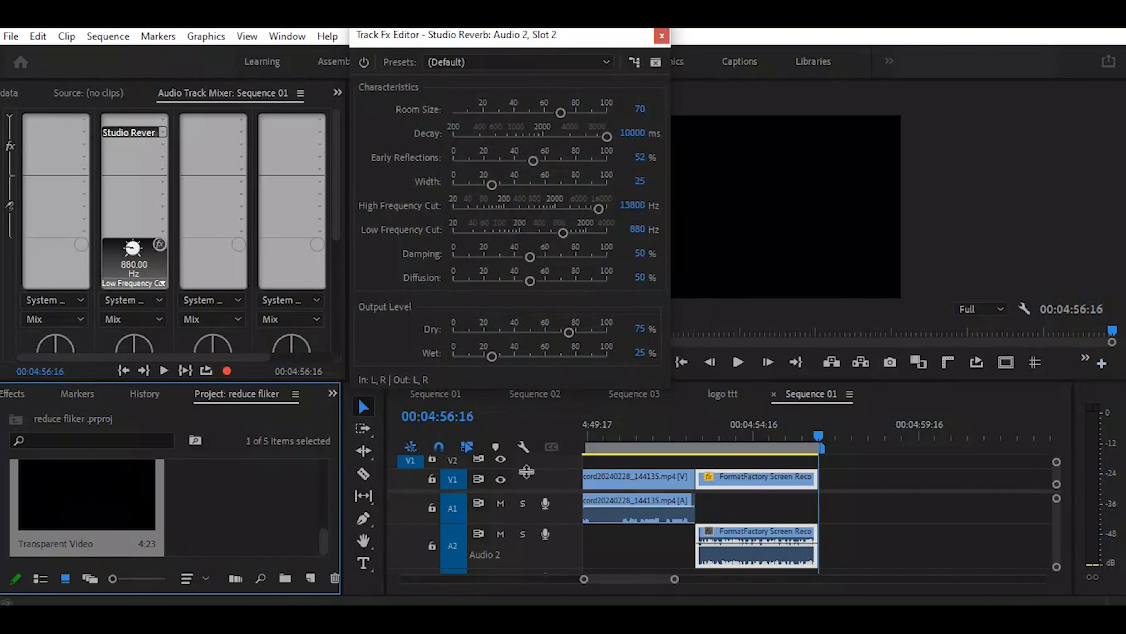
left_click_drag(310, 495, 828, 532)
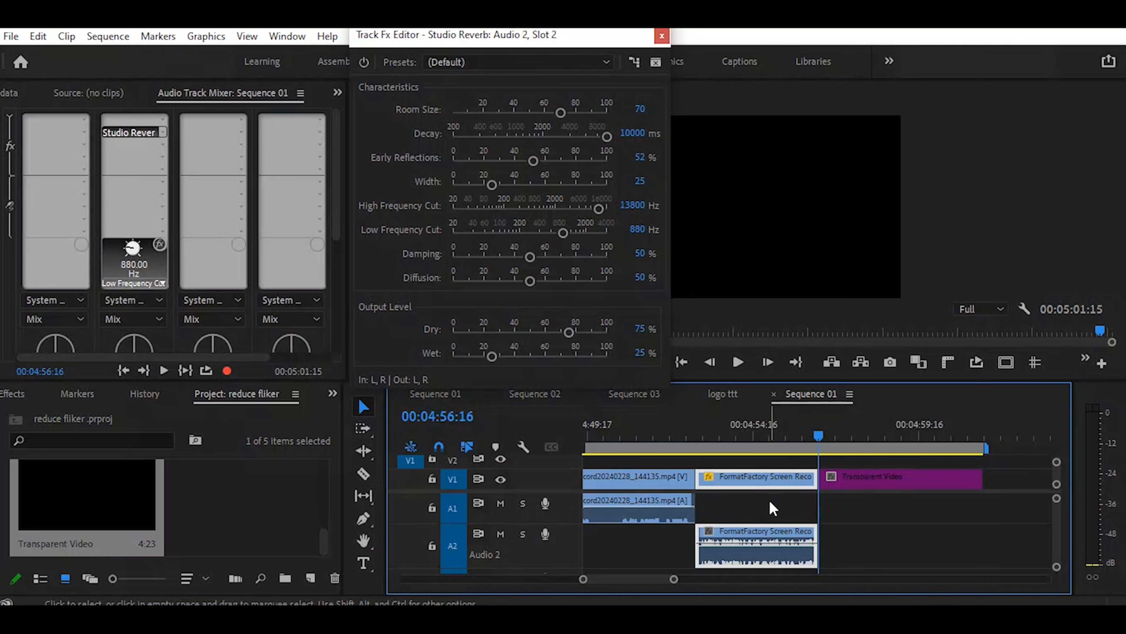
Save the project and play the sequence from before the reverb clip towards the added transparent video
key("ctrl+s")
left_click(764, 436)
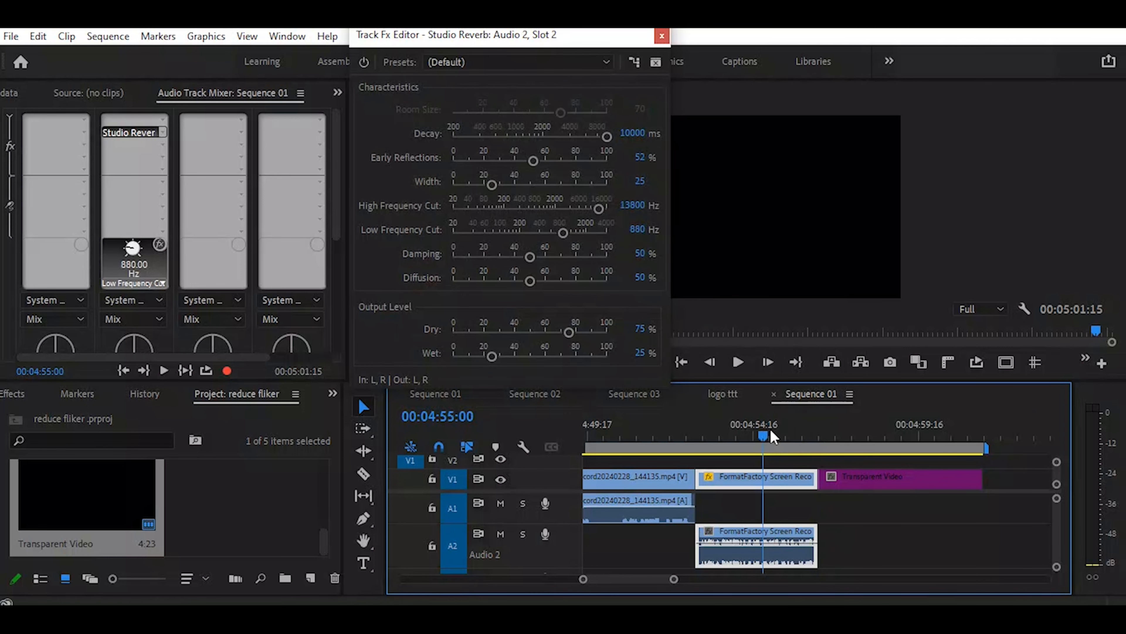
left_click(645, 435)
key("space")
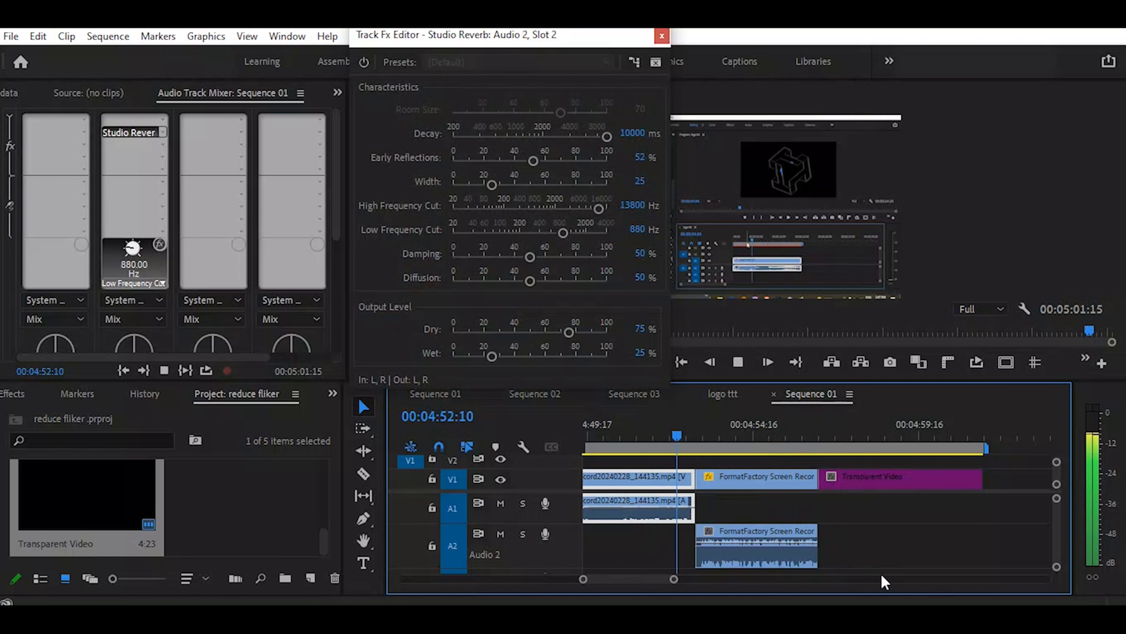
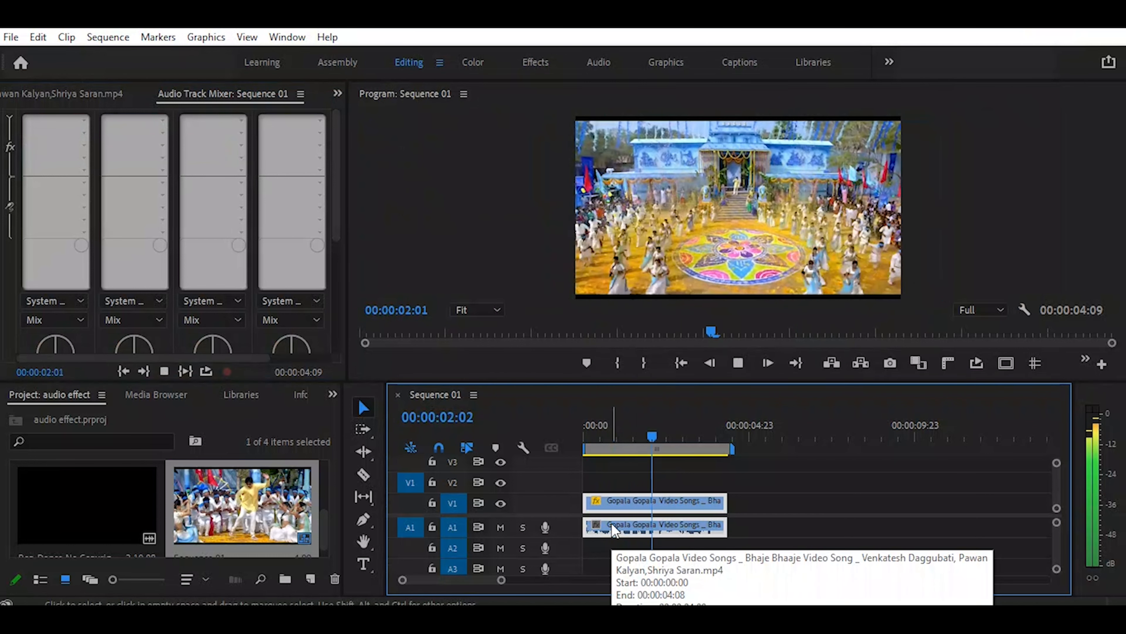
Stop playback, add the Stereo Expander effect to Audio 1 in the second effect slot, and open its settings
key("space")
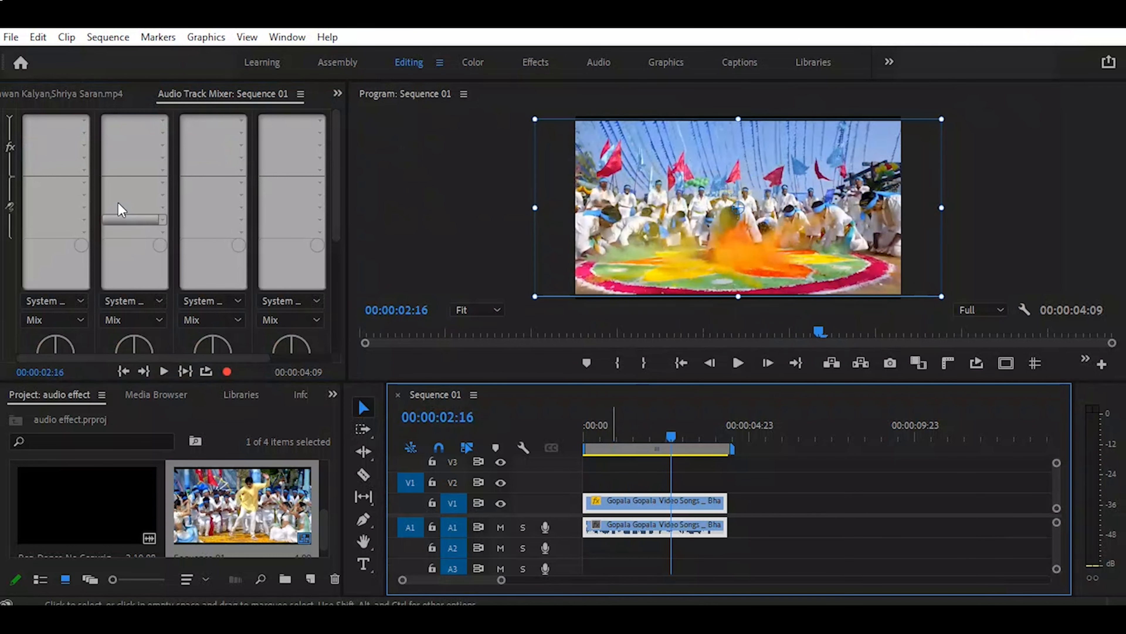
left_click(84, 131)
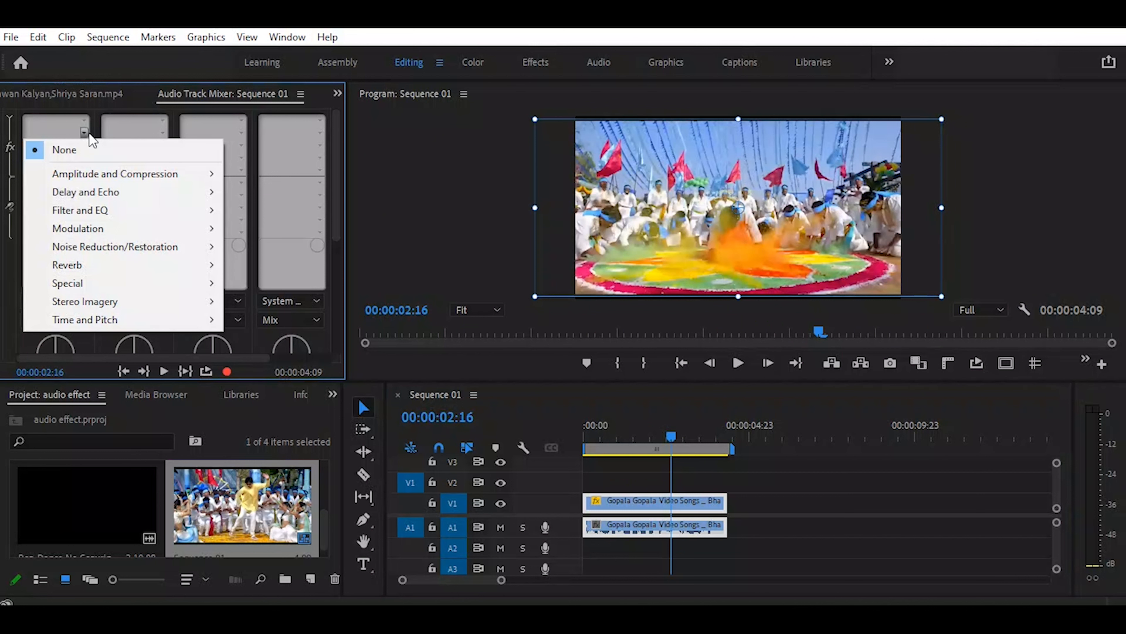
mouse_move(146, 302)
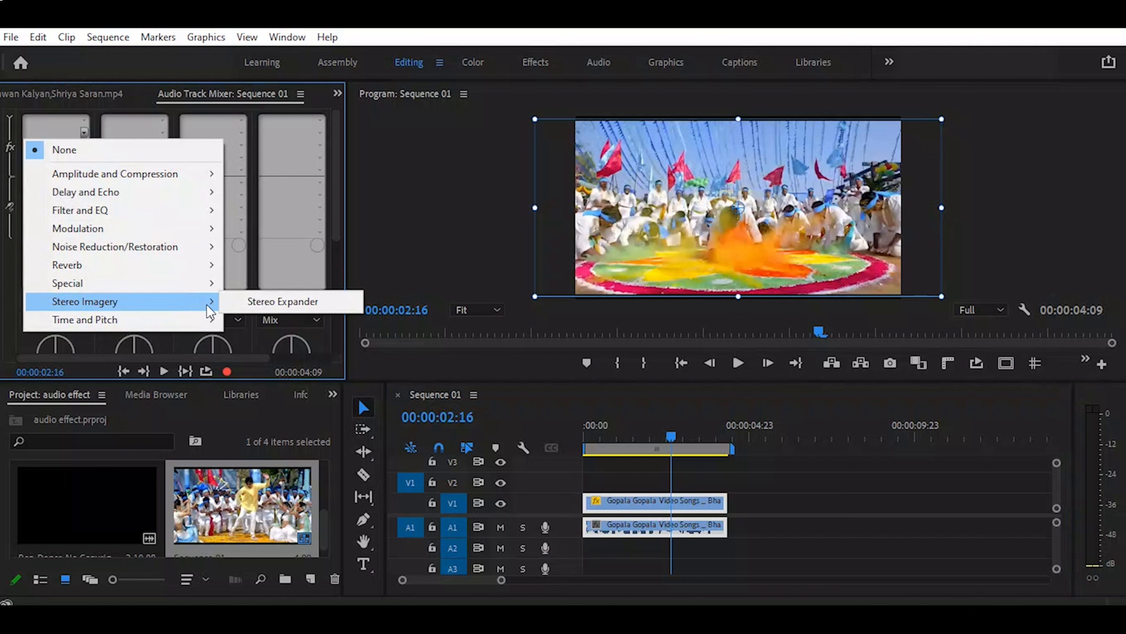
left_click(309, 305)
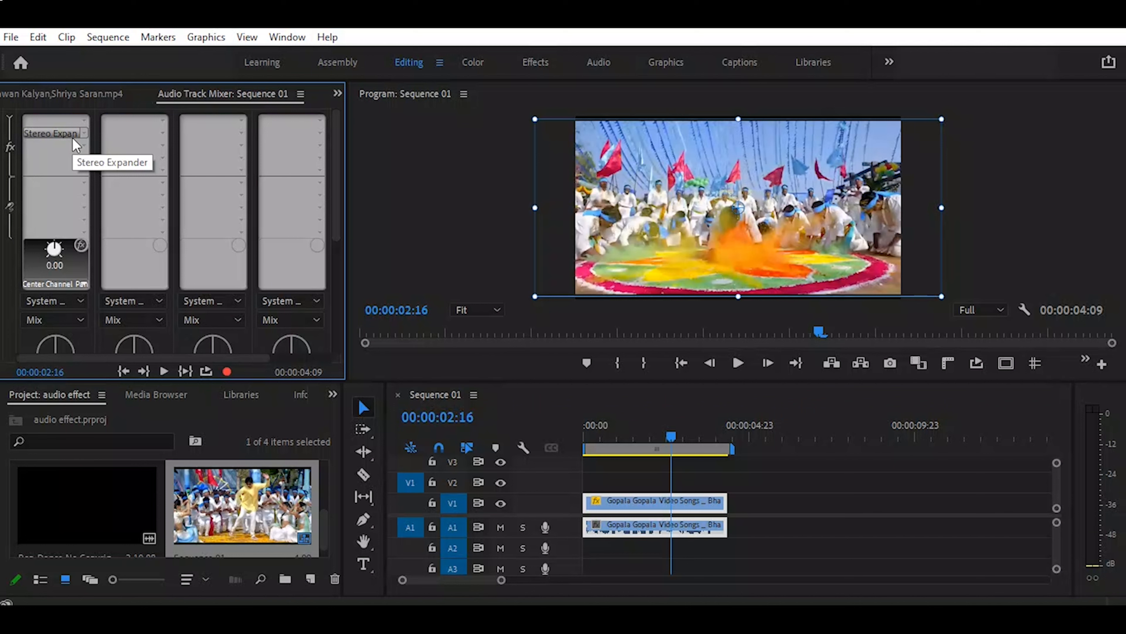
double_click(66, 130)
left_click_drag(502, 227, 506, 96)
Apply the Center to Wide Left preset to the Audio 1 Stereo Expander and play the sequence twice from near its start
left_click(603, 126)
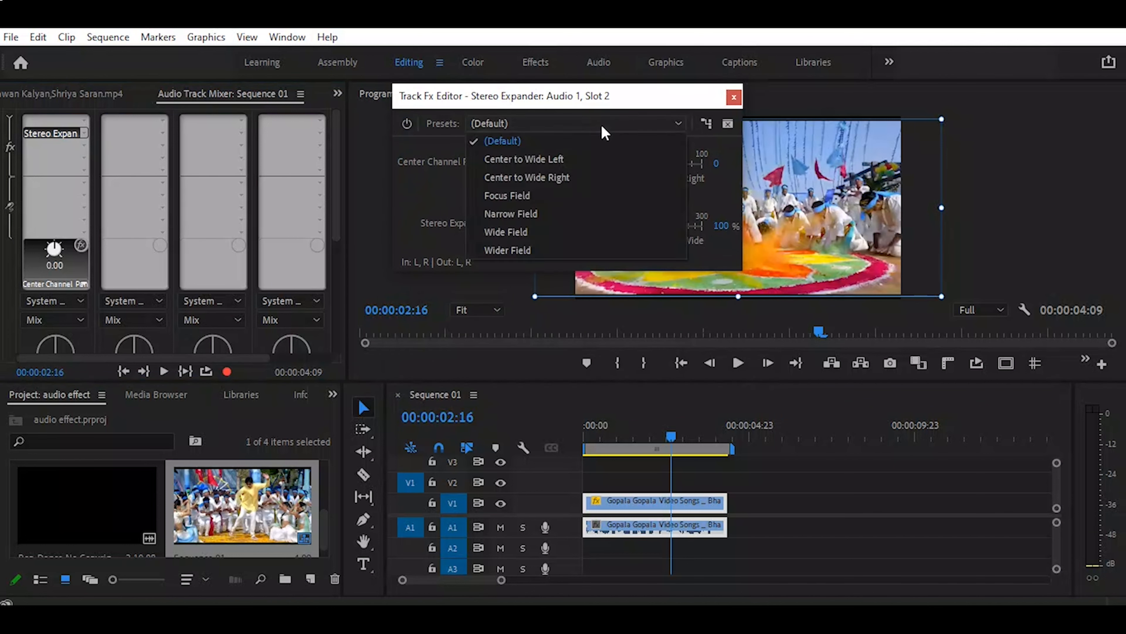
left_click(567, 159)
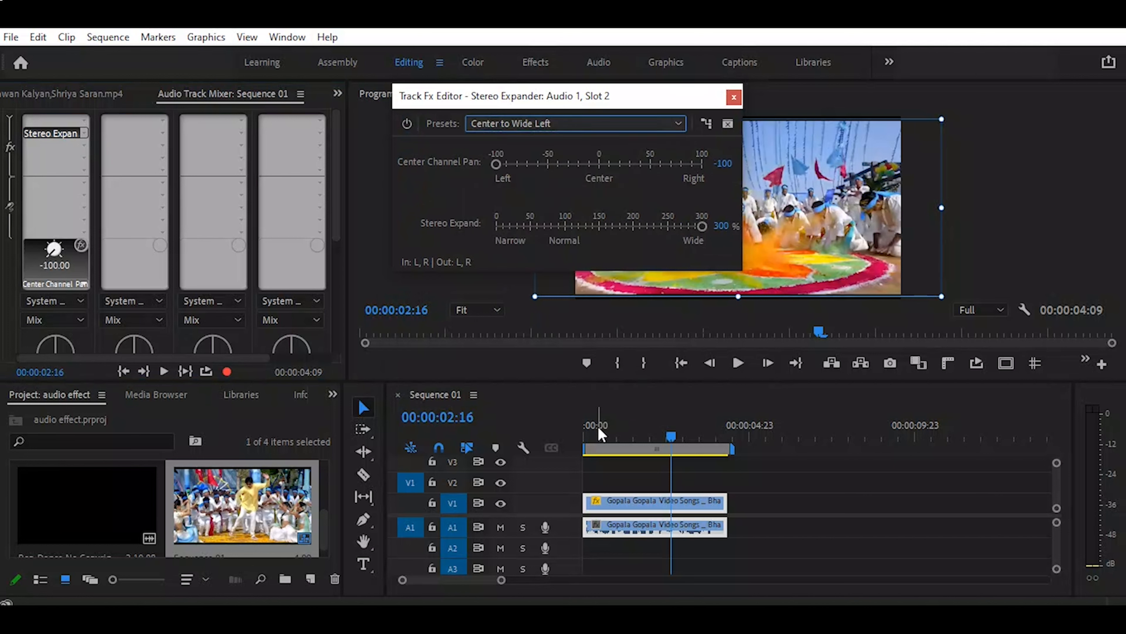
left_click(599, 437)
key("space")
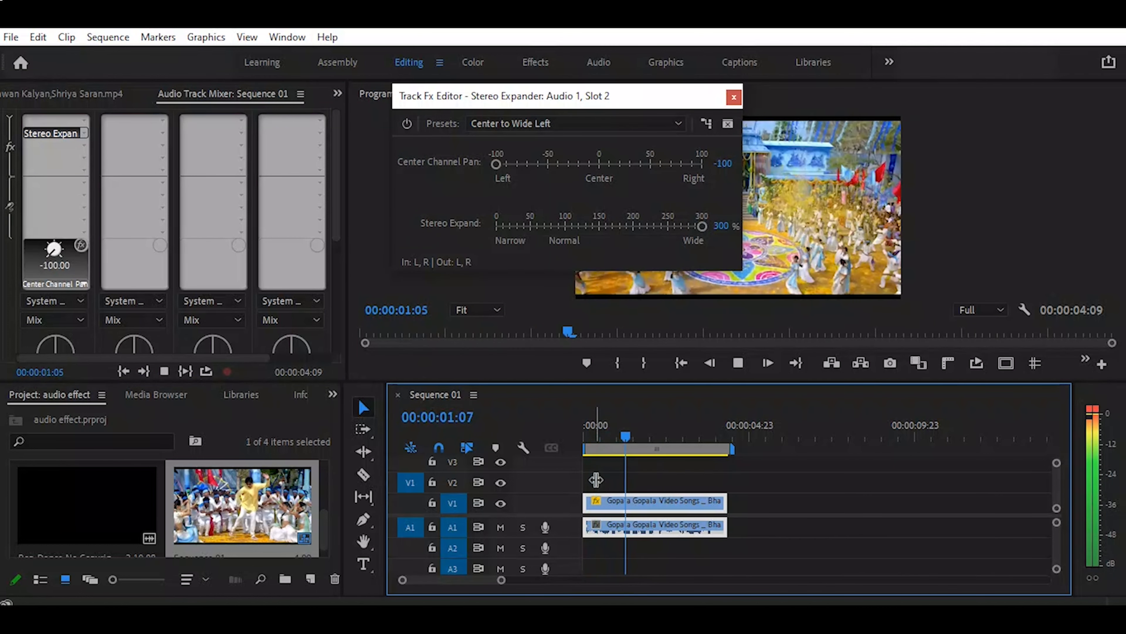
key("space")
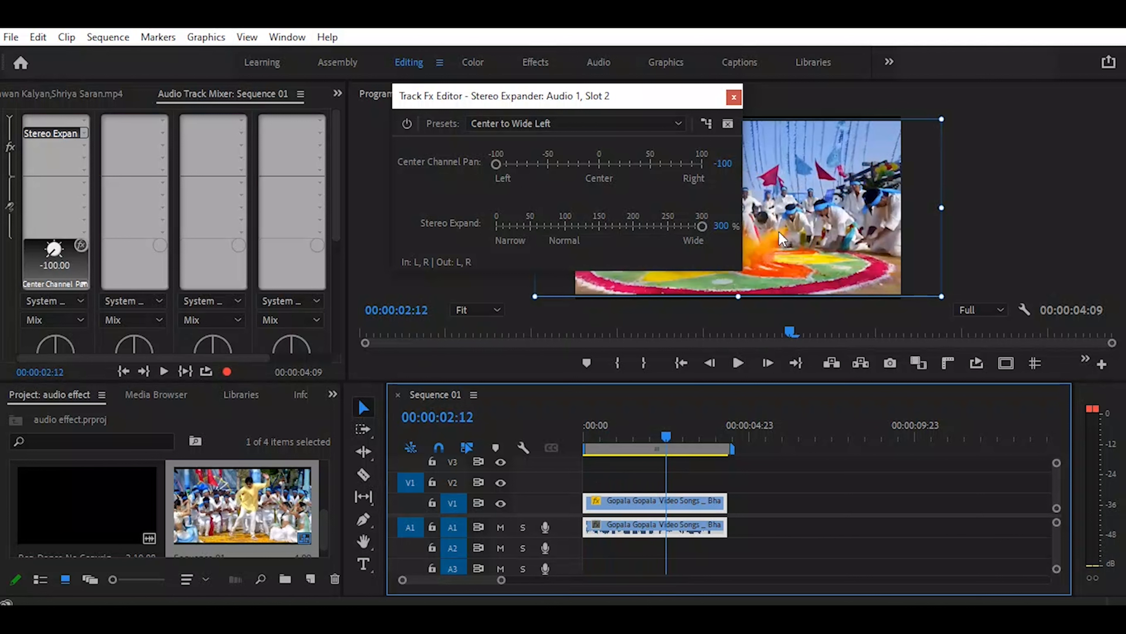
left_click(606, 438)
key("space")
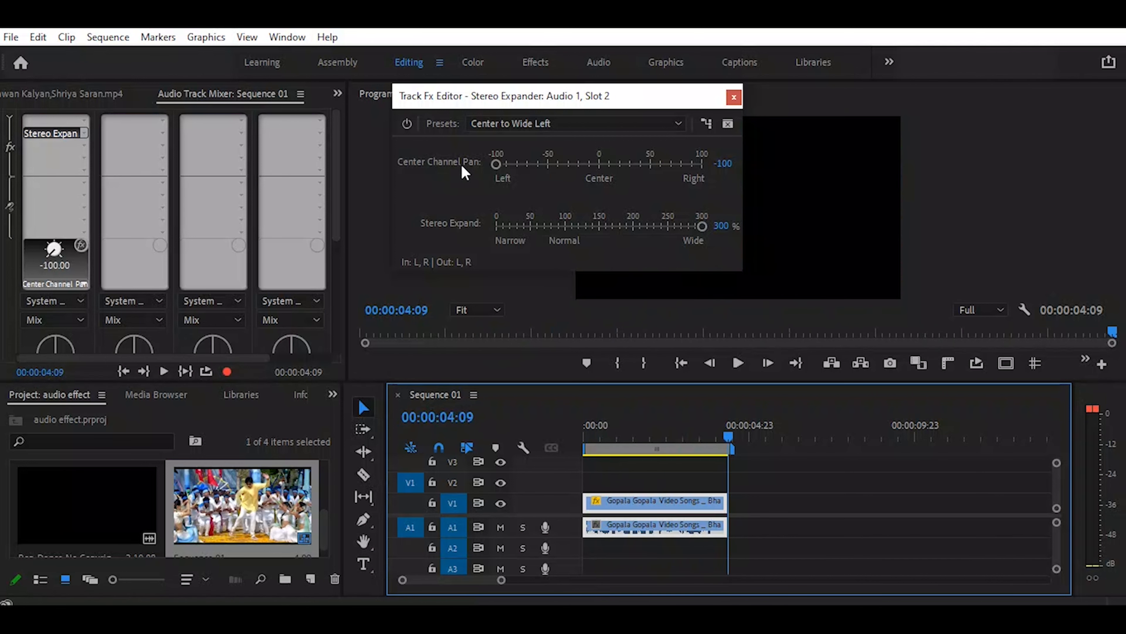
Switch the Stereo Expander to the Focus Field preset and play the sequence from near its start to audition it
left_click(558, 126)
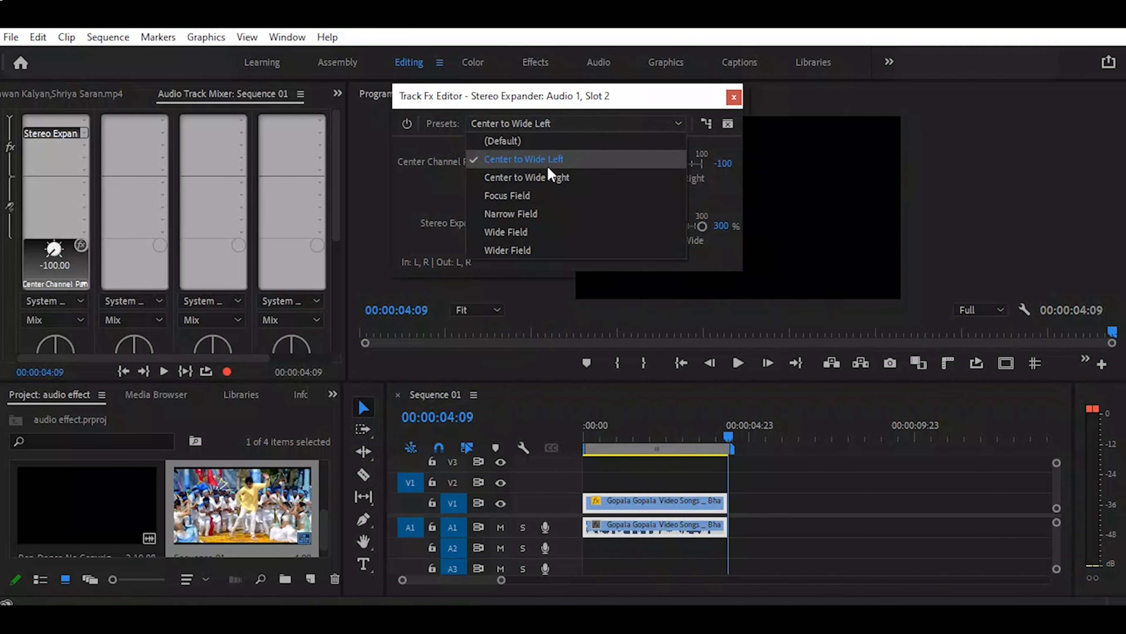
left_click(539, 195)
left_click(595, 424)
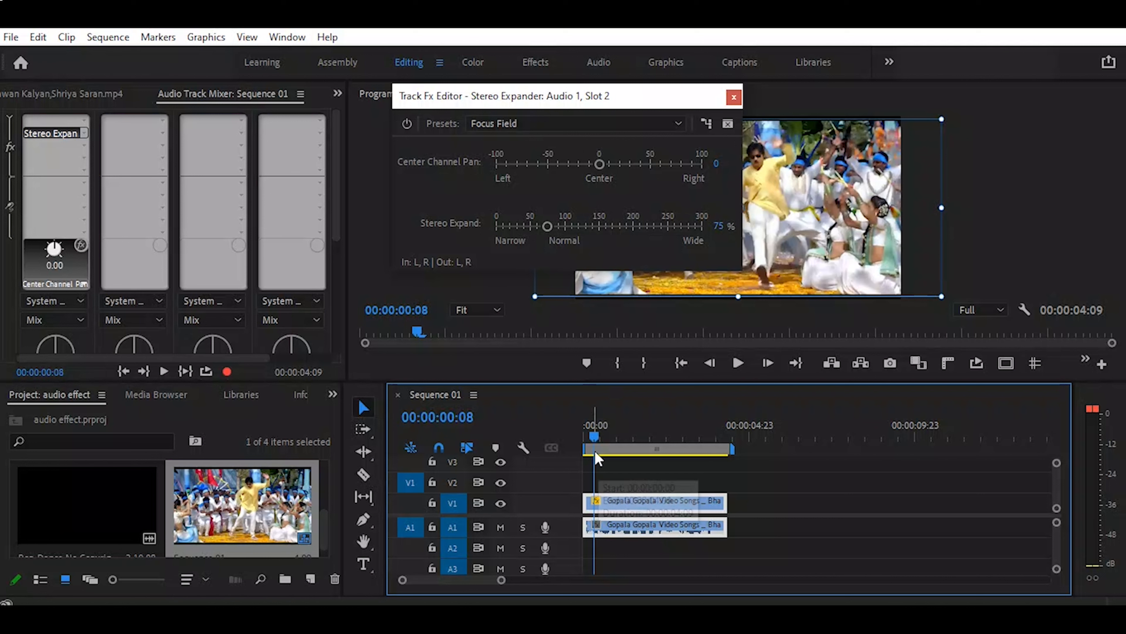
key("space")
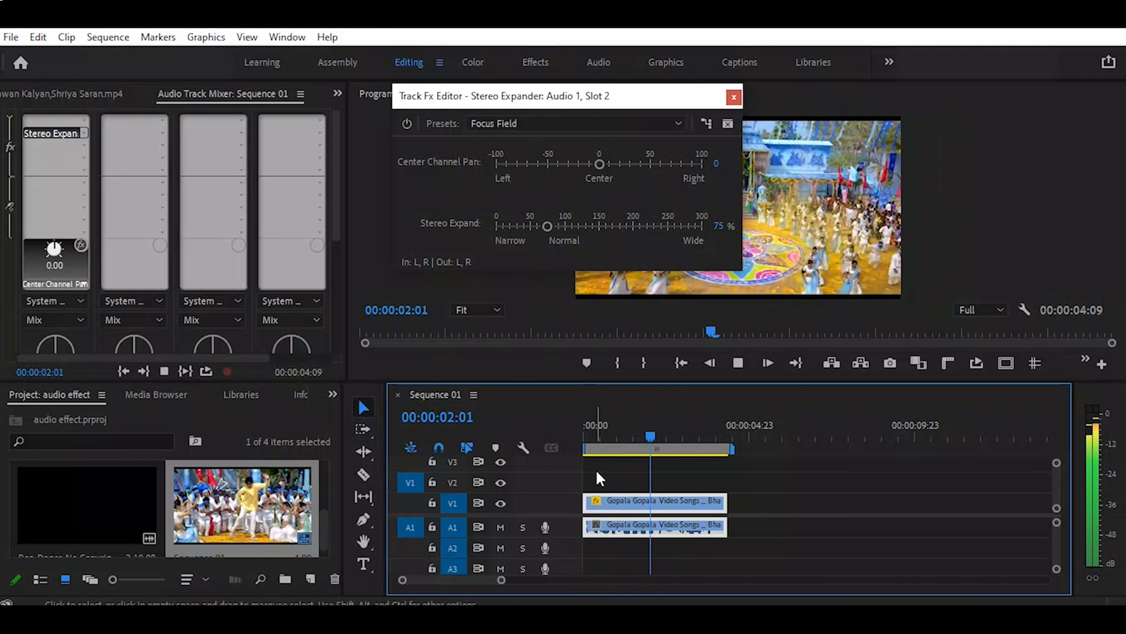
key("space")
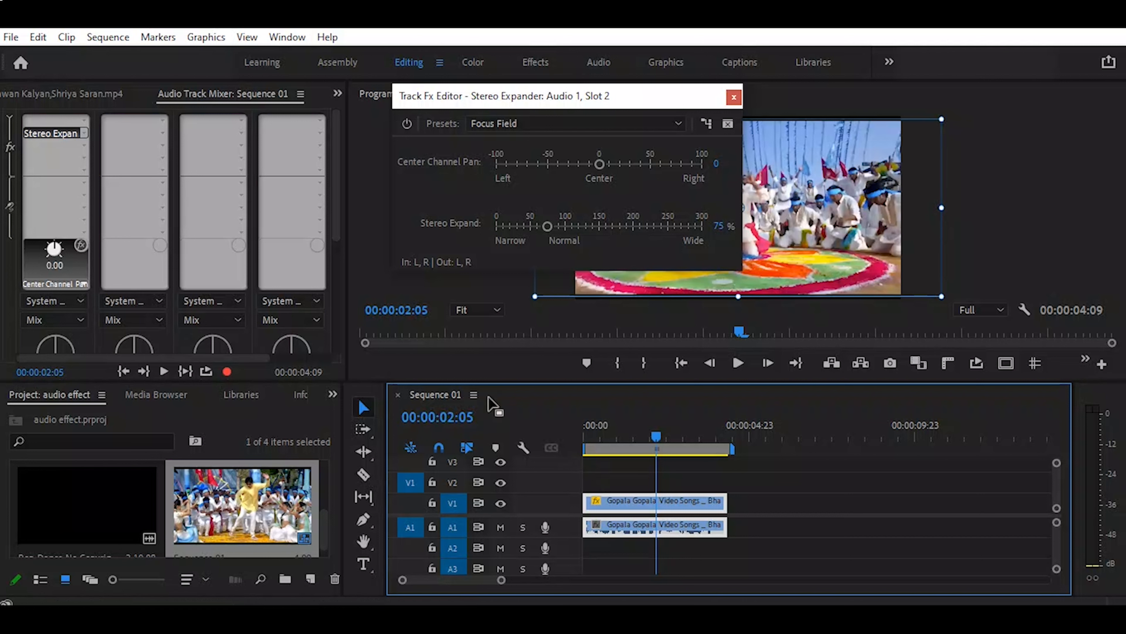
Switch the Stereo Expander to the Narrow Field preset and close its settings
left_click(600, 129)
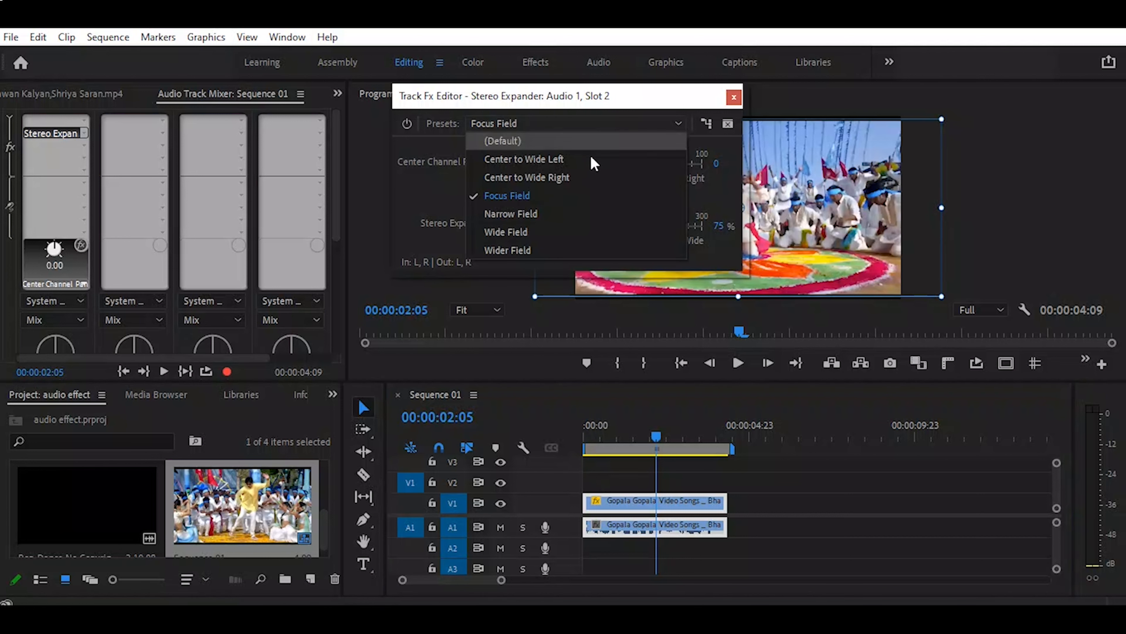
left_click(571, 217)
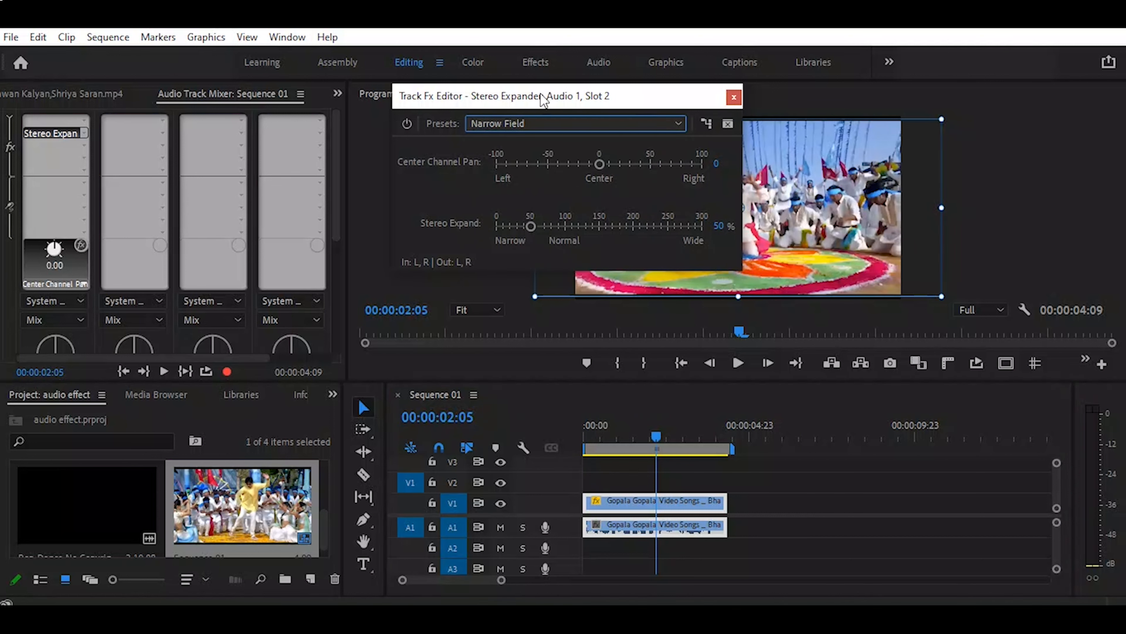
left_click(734, 96)
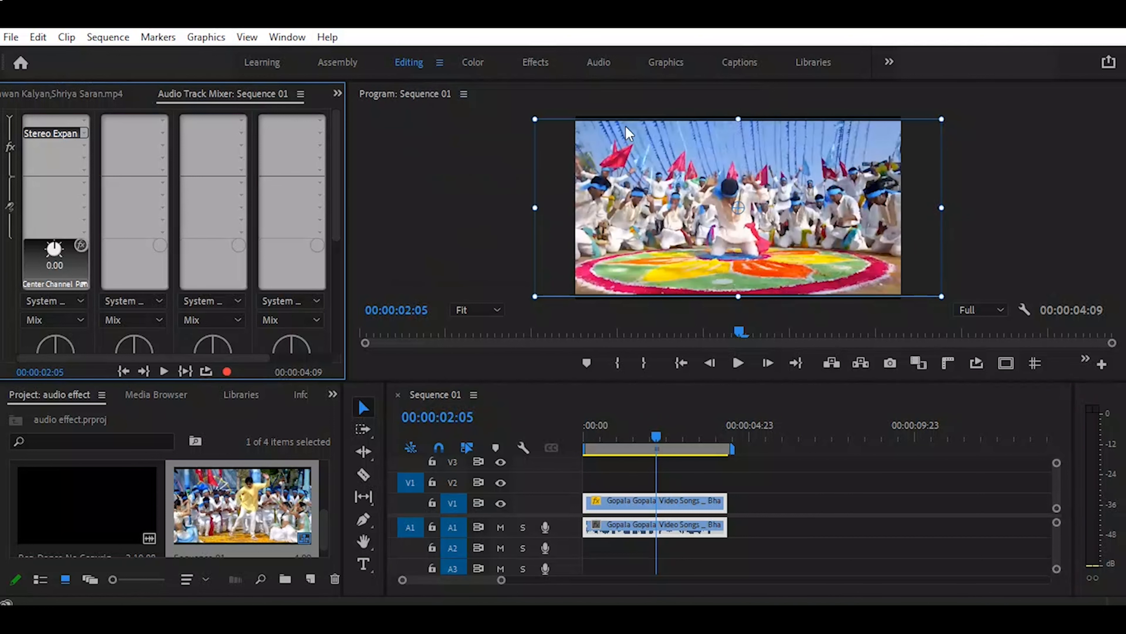
Replace the Stereo Expander on Audio 1 with the Pitch Shifter effect and open its settings
left_click(84, 133)
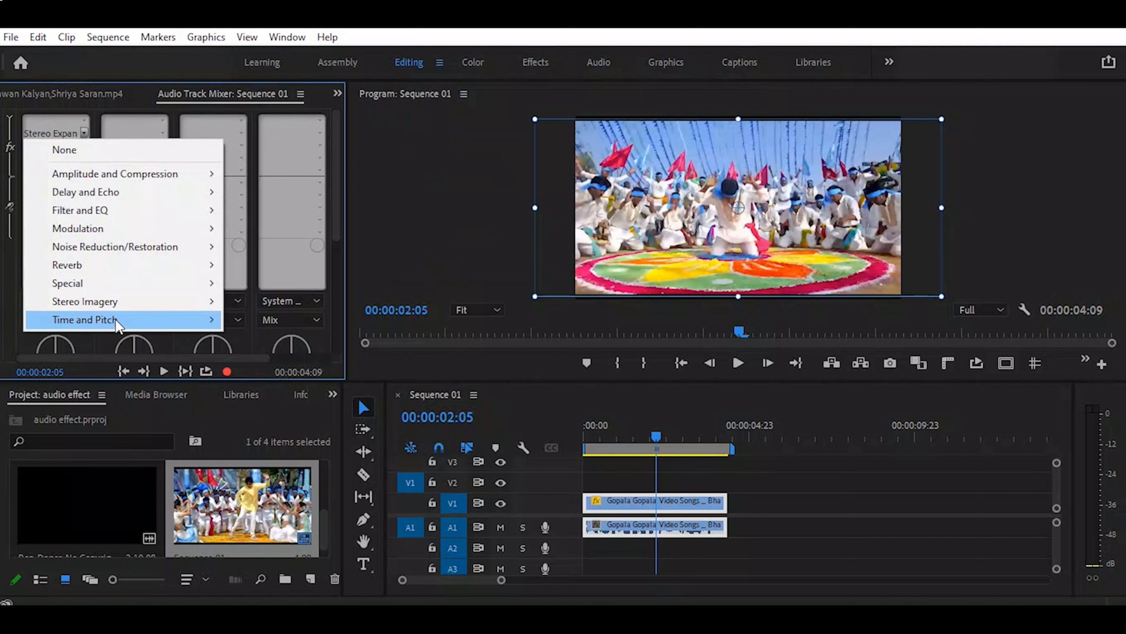
mouse_move(116, 321)
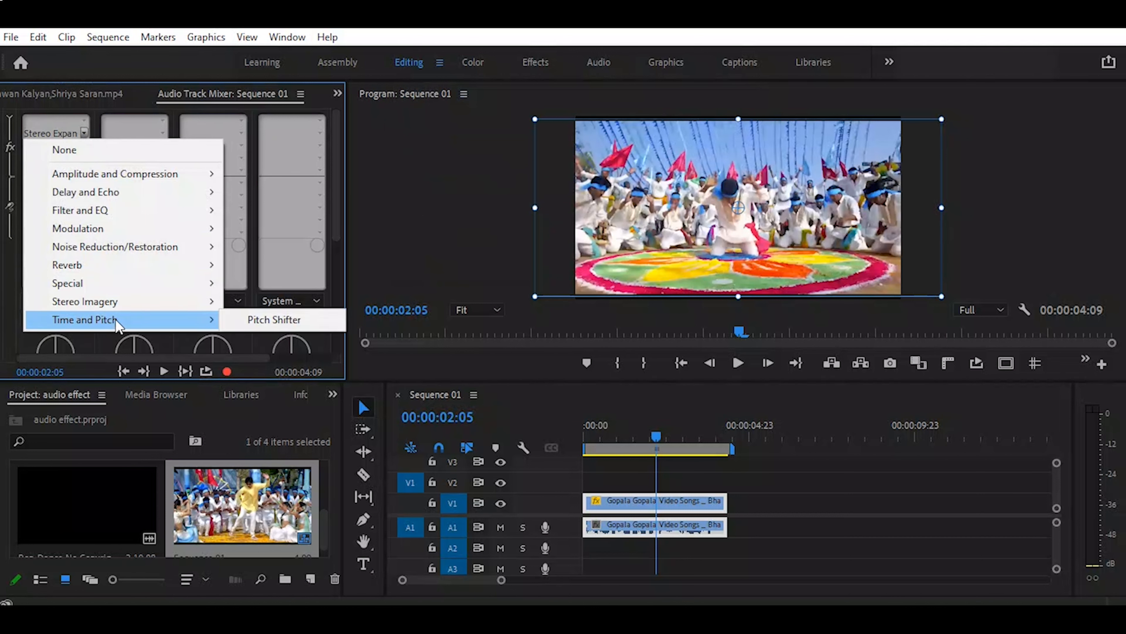
left_click(297, 321)
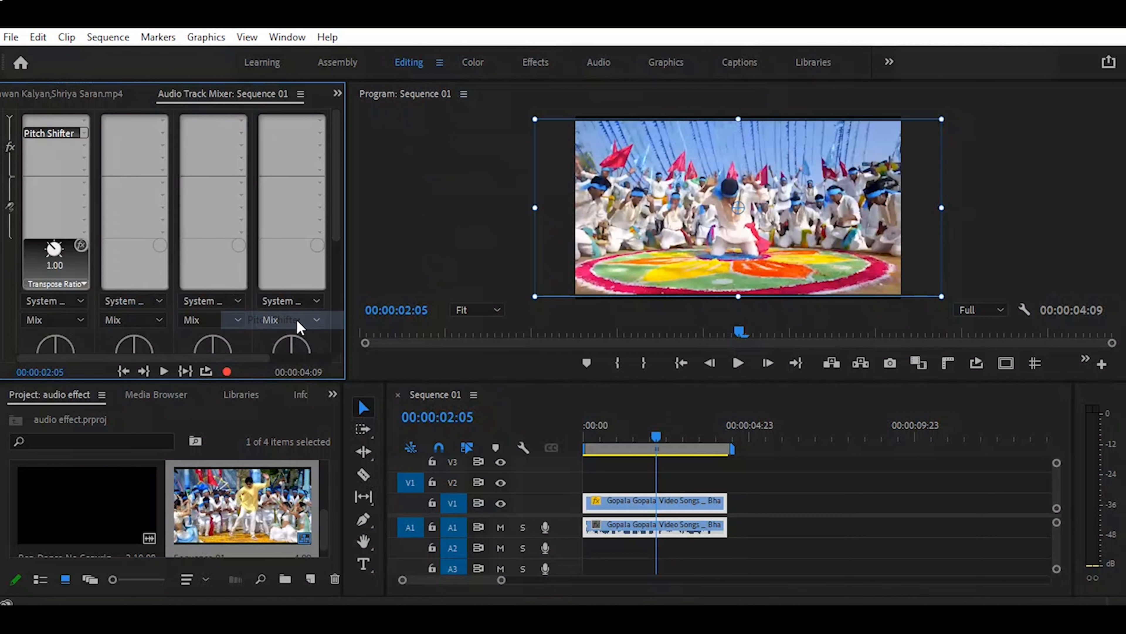
double_click(52, 135)
left_click_drag(532, 162, 546, 35)
Apply the Angry Gerbil preset to the Audio 1 Pitch Shifter and play the sequence from near its start
left_click(567, 62)
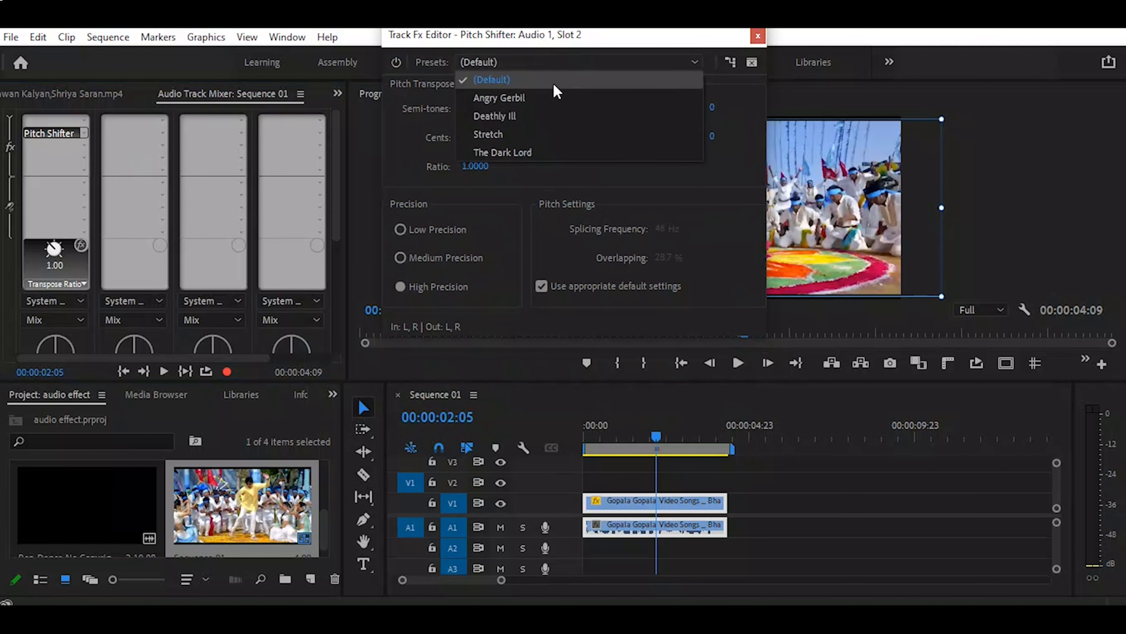
left_click(541, 98)
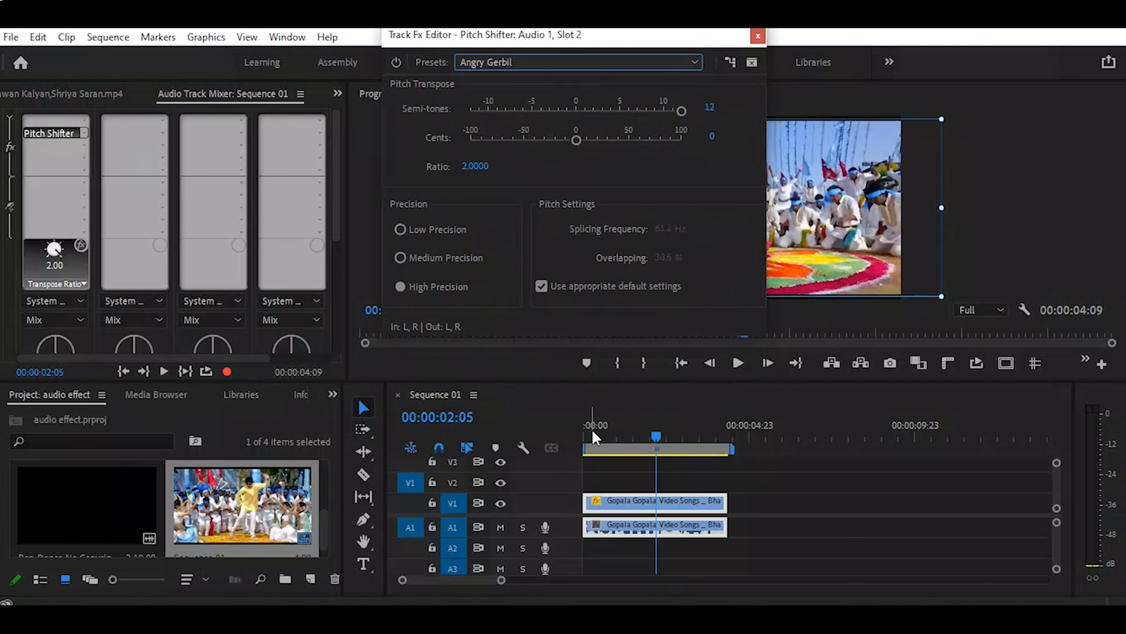
left_click(592, 429)
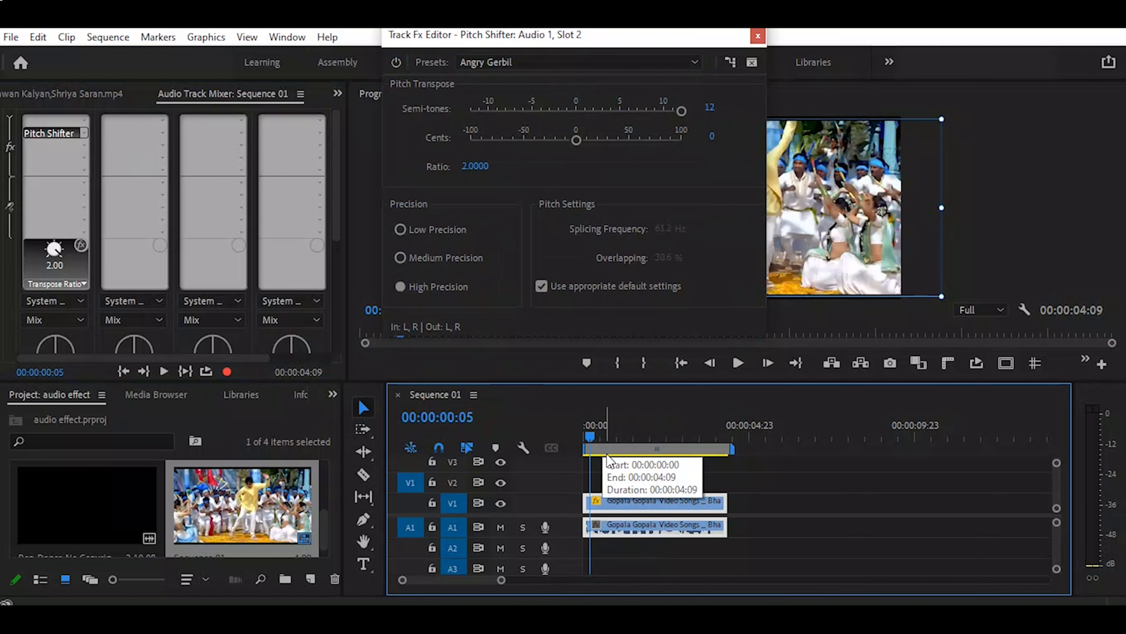
key("space")
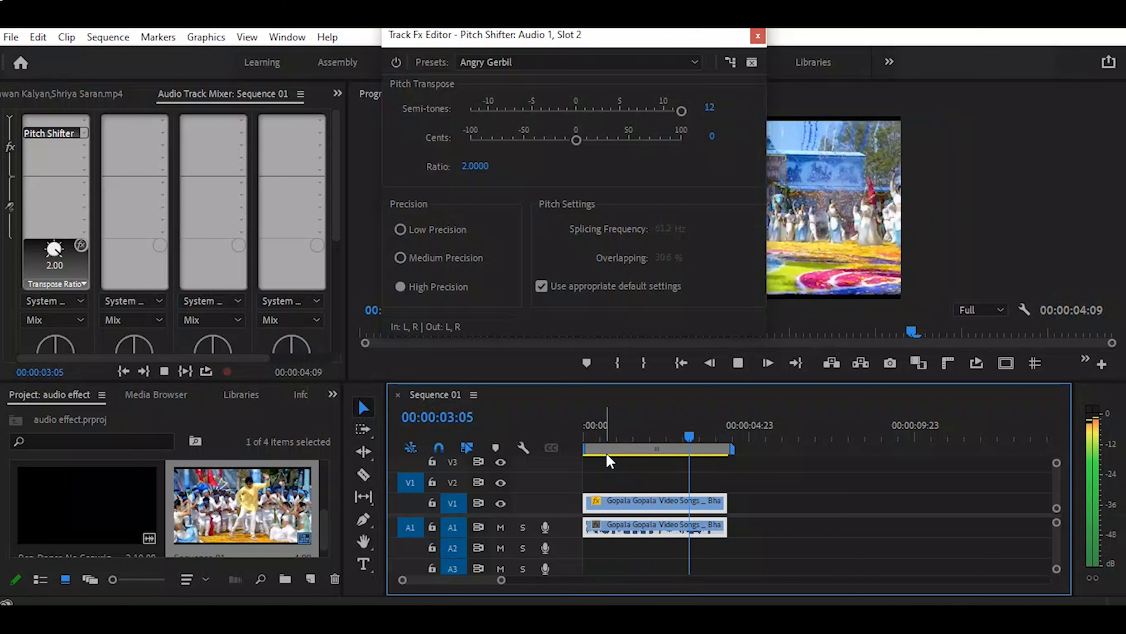
key("space")
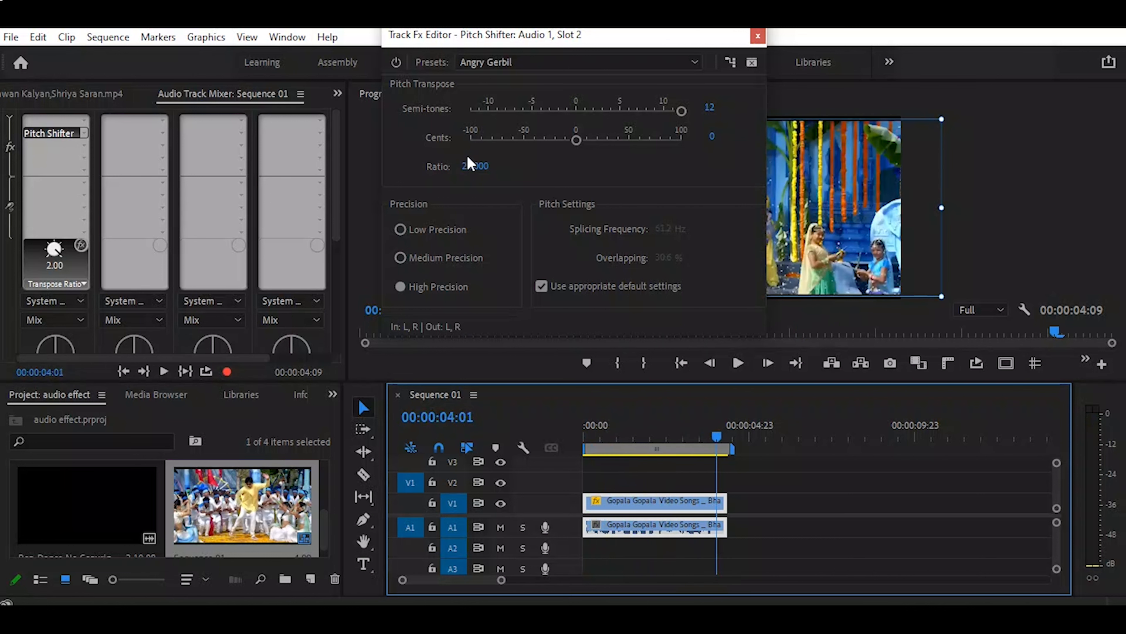
Switch the Pitch Shifter to the Deathly Ill preset and play the sequence from near its start to audition it
left_click(545, 62)
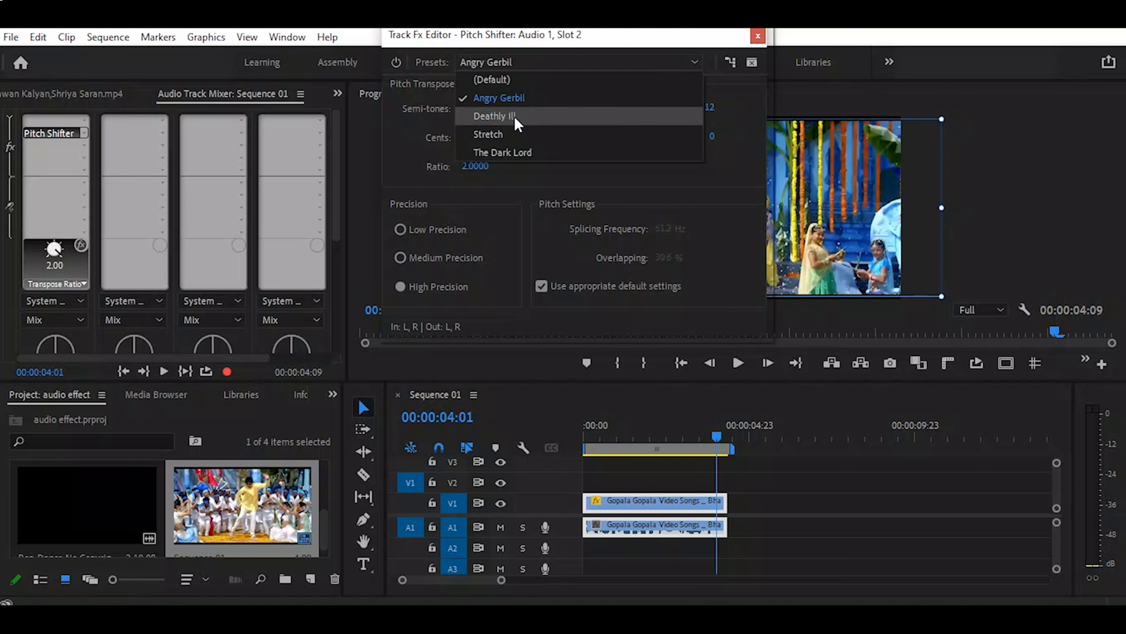
left_click(493, 115)
left_click(594, 434)
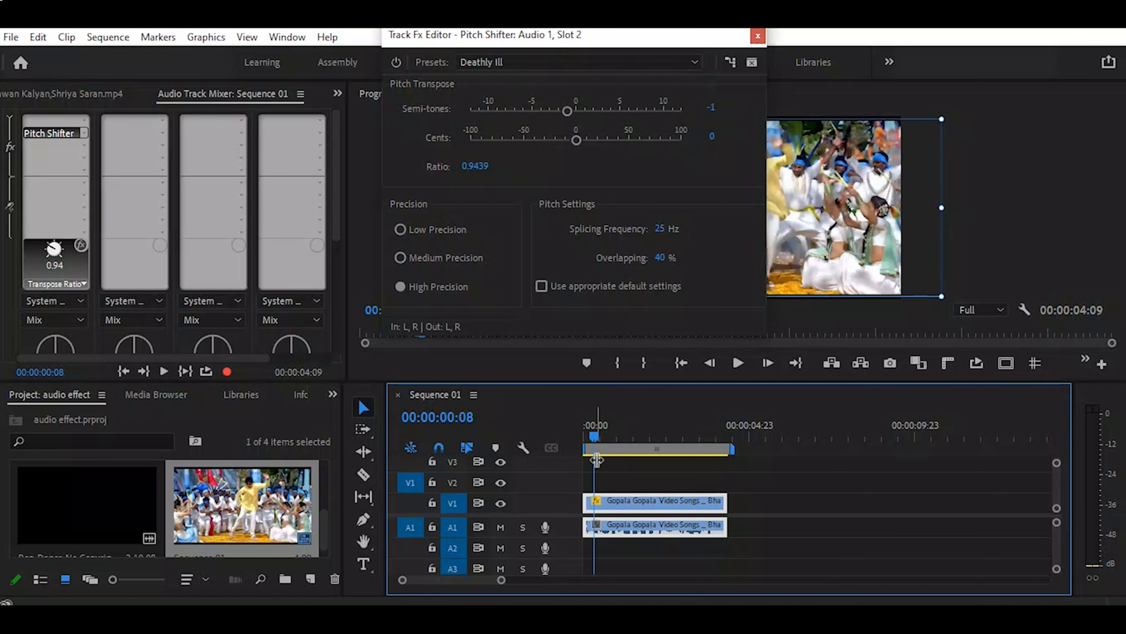
key("space")
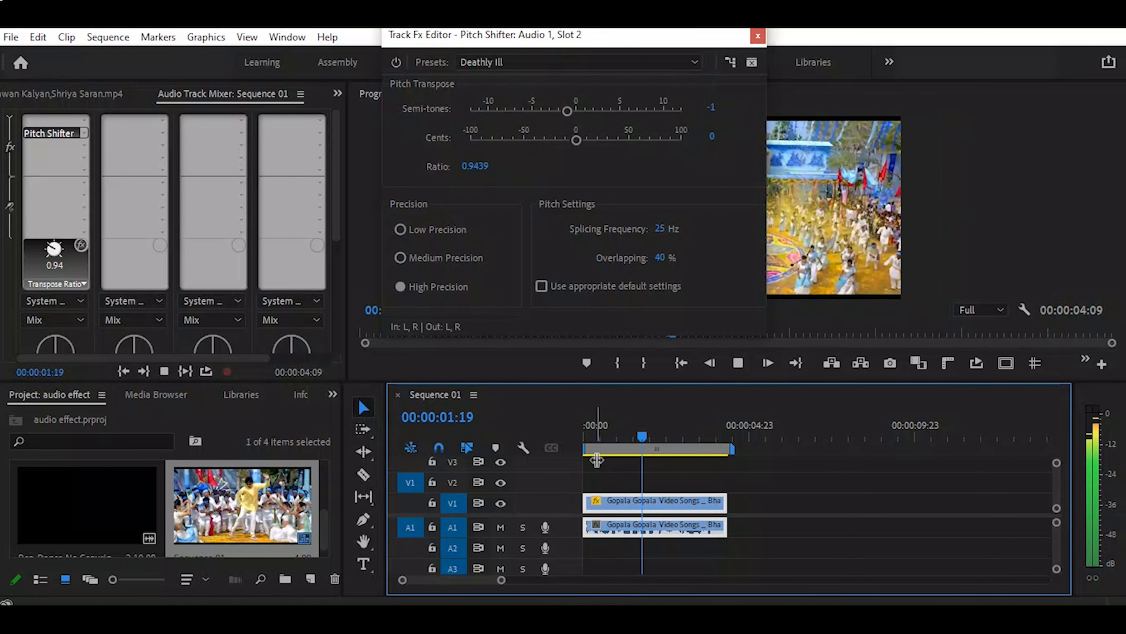
key("space")
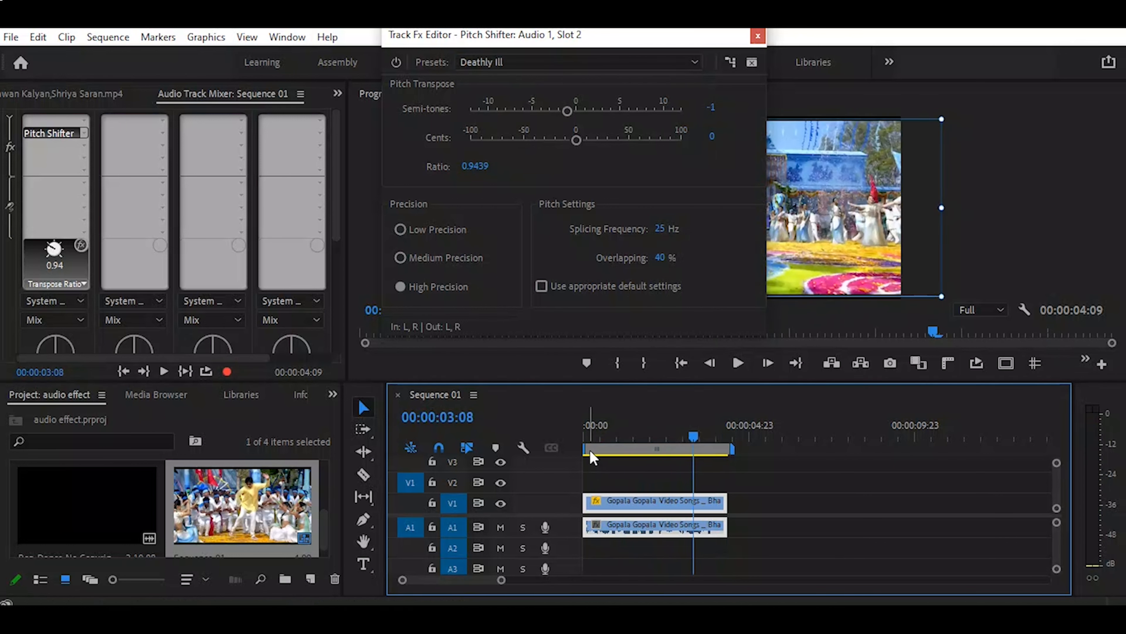
Switch the Pitch Shifter to the Stretch preset and play the sequence twice from near its start to audition it
left_click(538, 65)
left_click(526, 134)
left_click(601, 437)
key("space")
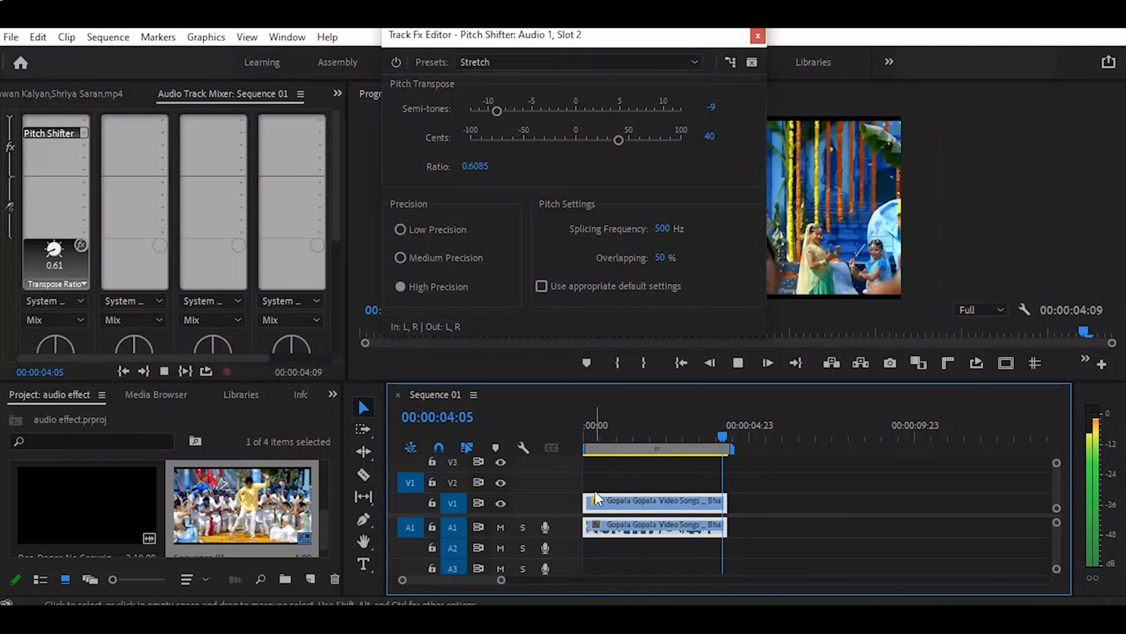
key("space")
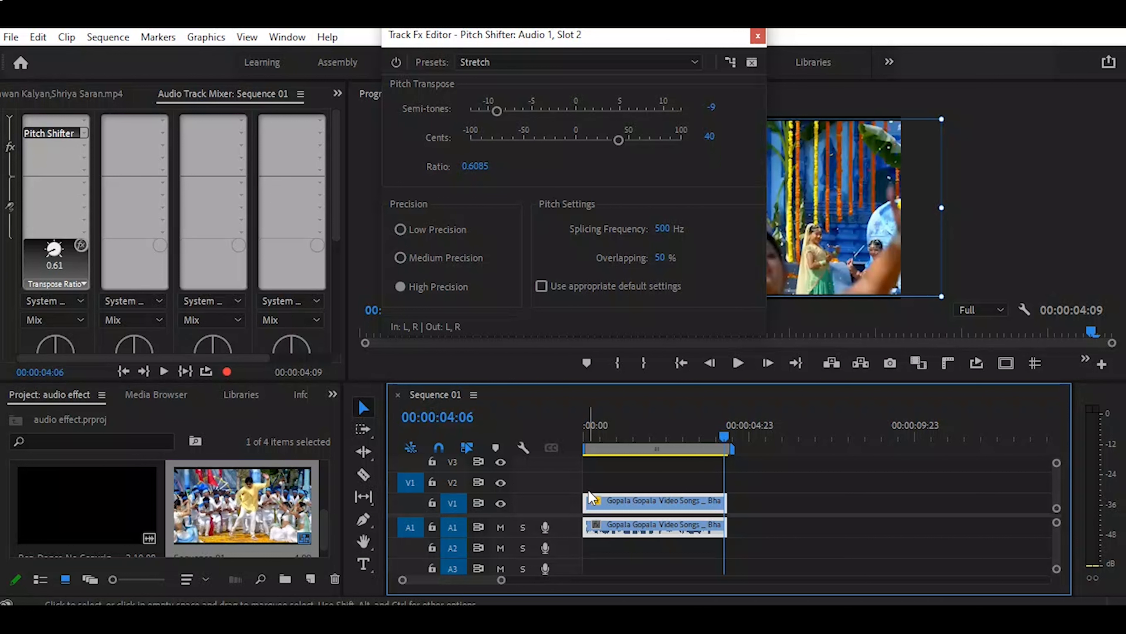
left_click(591, 437)
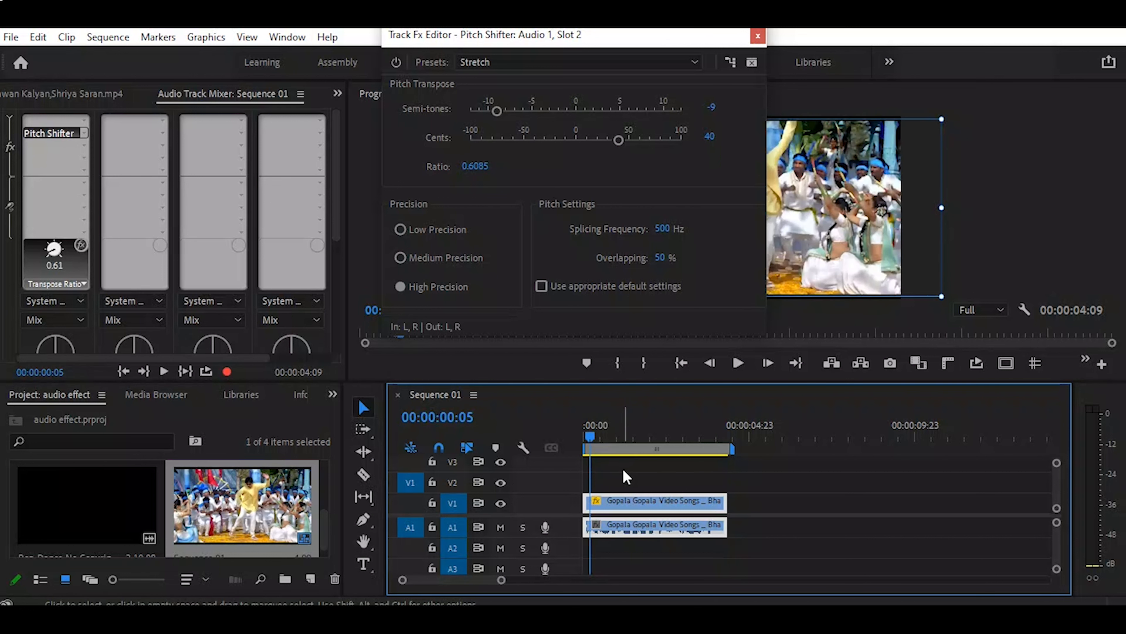
key("space")
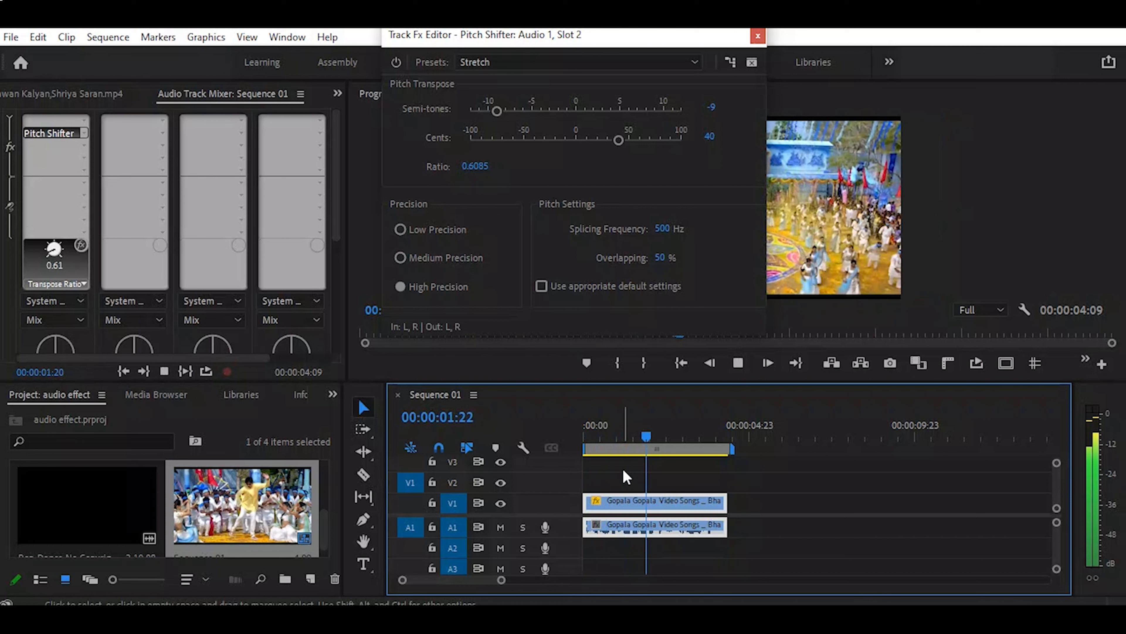
key("space")
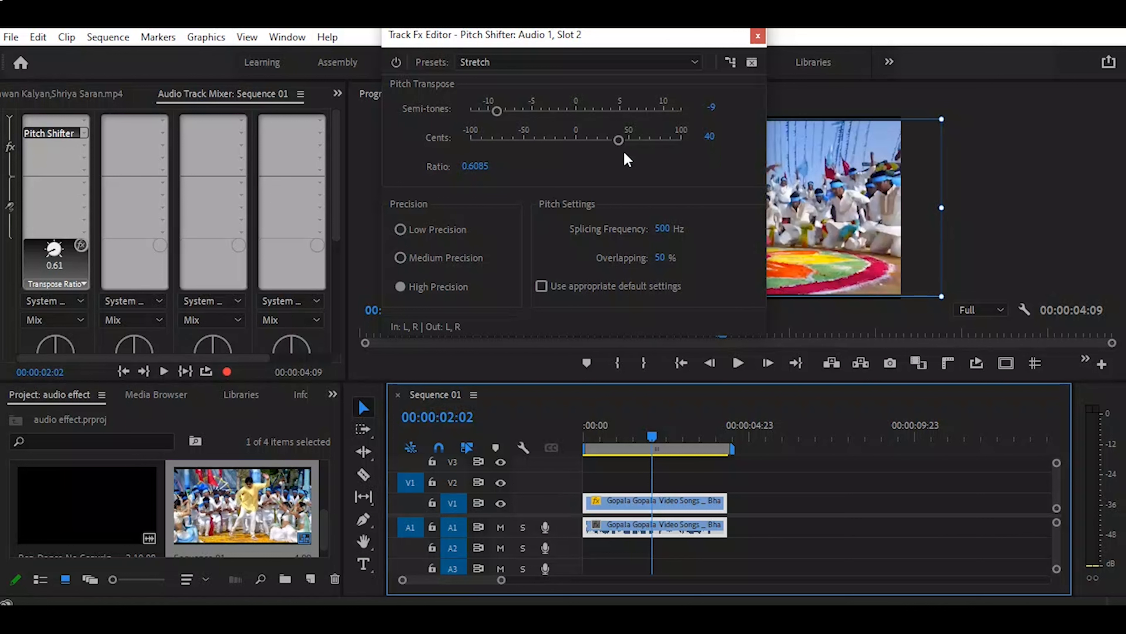
Set the Audio 1 Pitch Shifter to The Dark Lord preset
left_click(670, 64)
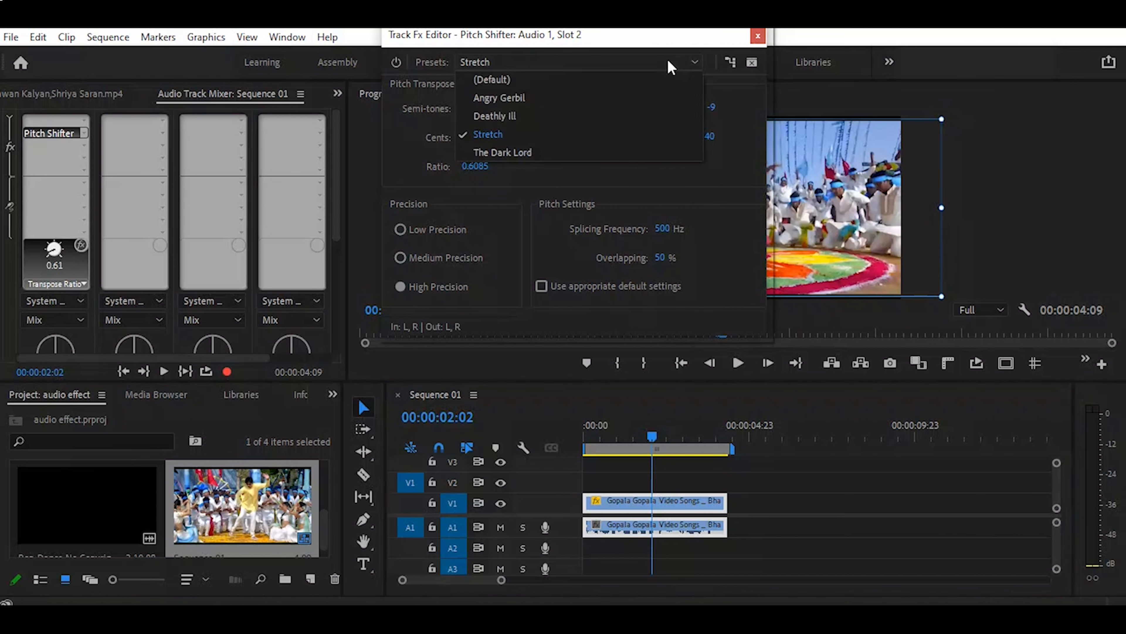
left_click(542, 152)
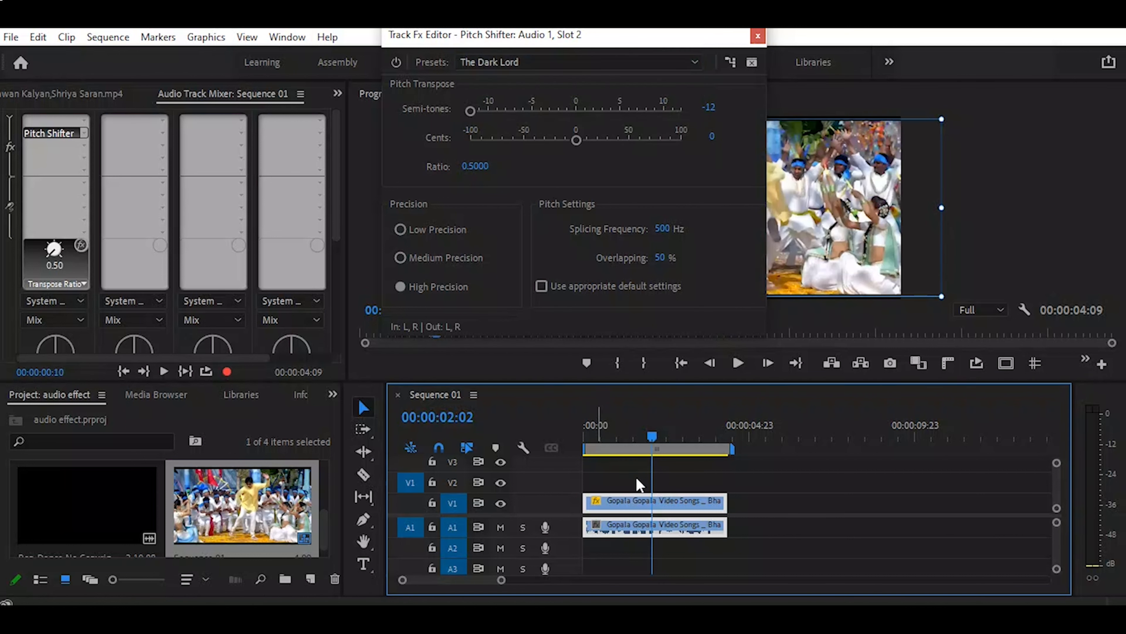
Play the sequence to audition The Dark Lord preset, and close the Pitch Shifter effect editor
key("space")
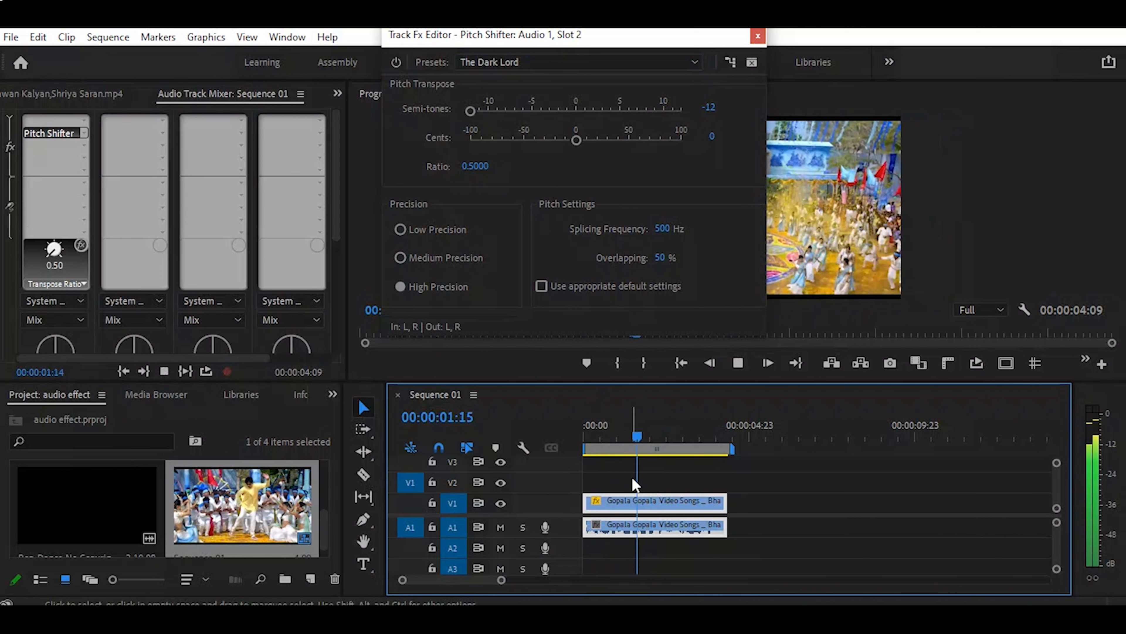
key("space")
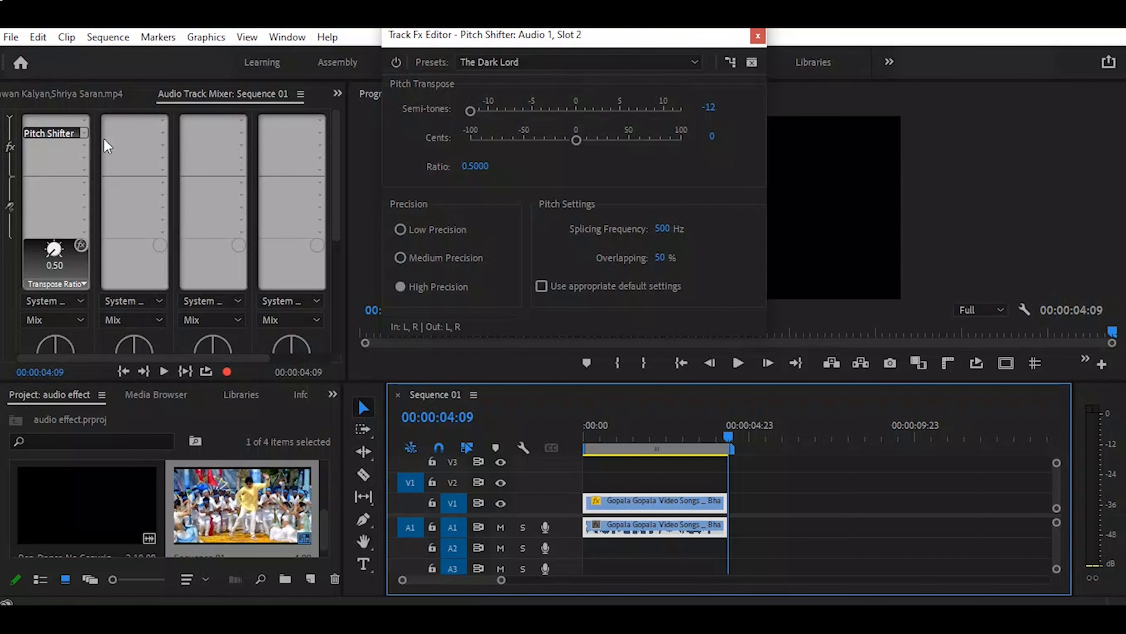
left_click(63, 136)
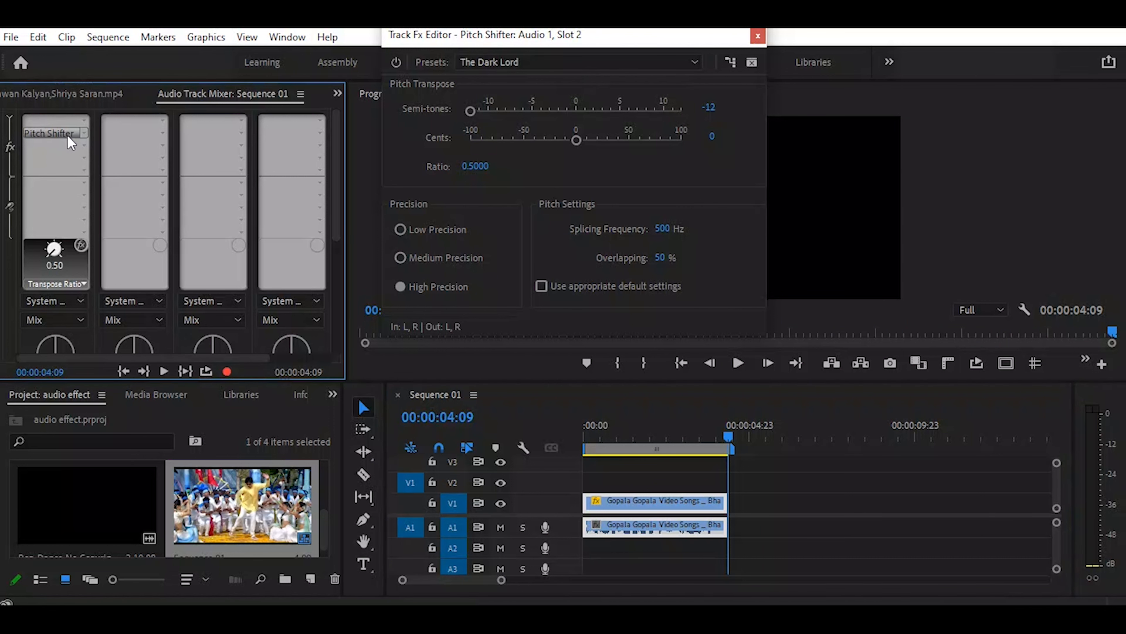
left_click(758, 35)
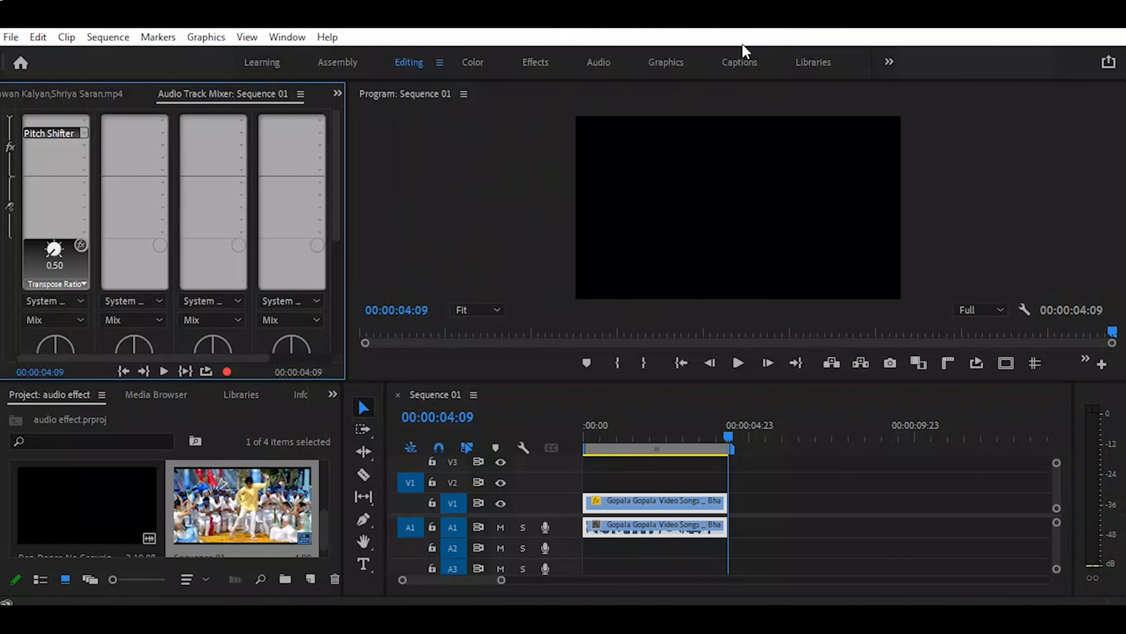
Replace the Pitch Shifter on the Audio 1 track with the GuitarSuite effect and open its effect editor
left_click(83, 134)
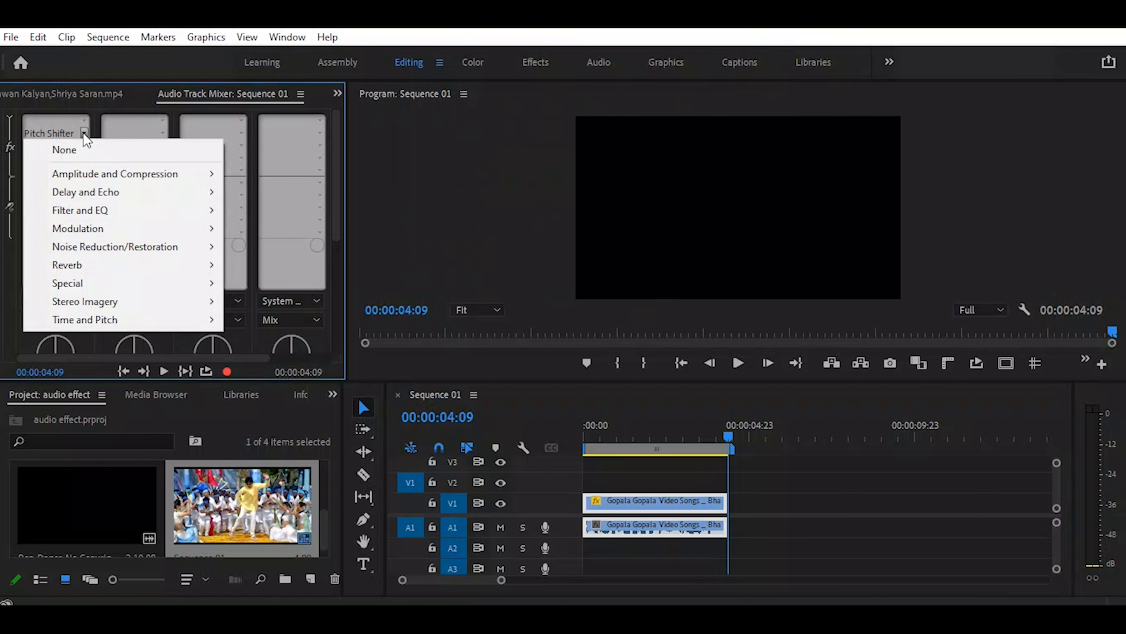
mouse_move(125, 287)
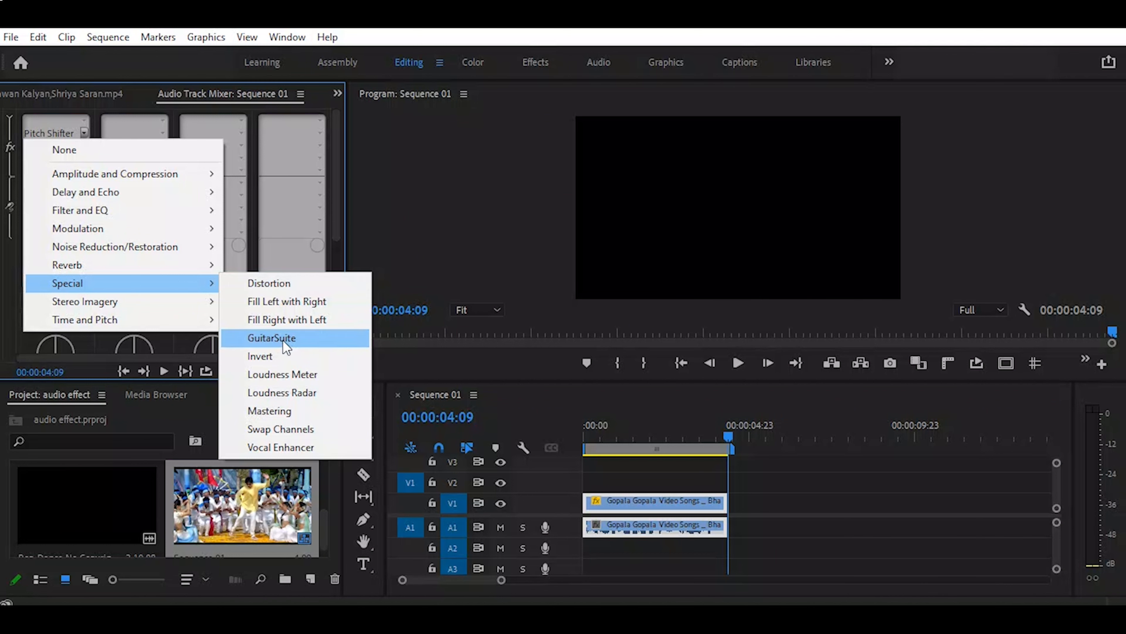
left_click(271, 338)
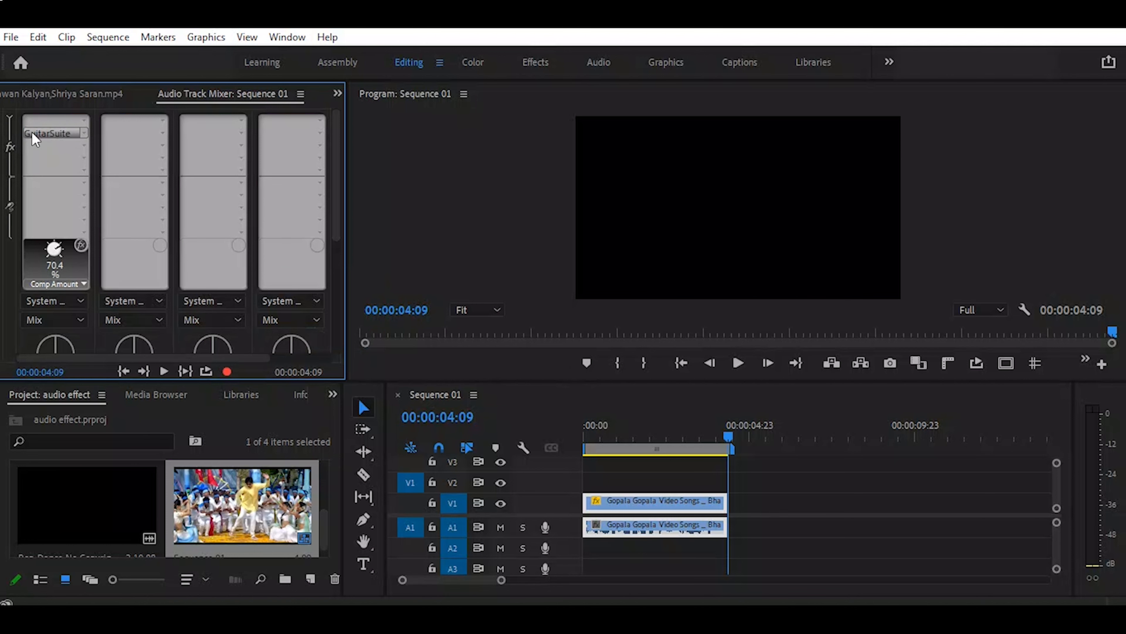
double_click(48, 135)
Apply the Breakfast of Radiation preset to GuitarSuite and play the sequence from near its start to audition it
left_click_drag(534, 152, 624, 58)
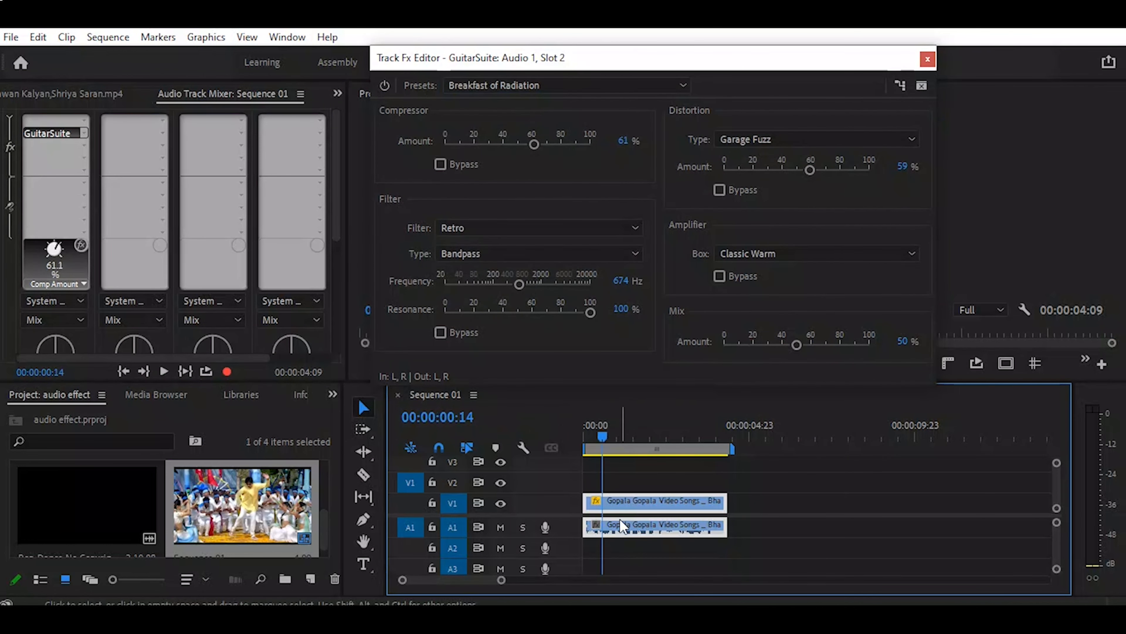
key("space")
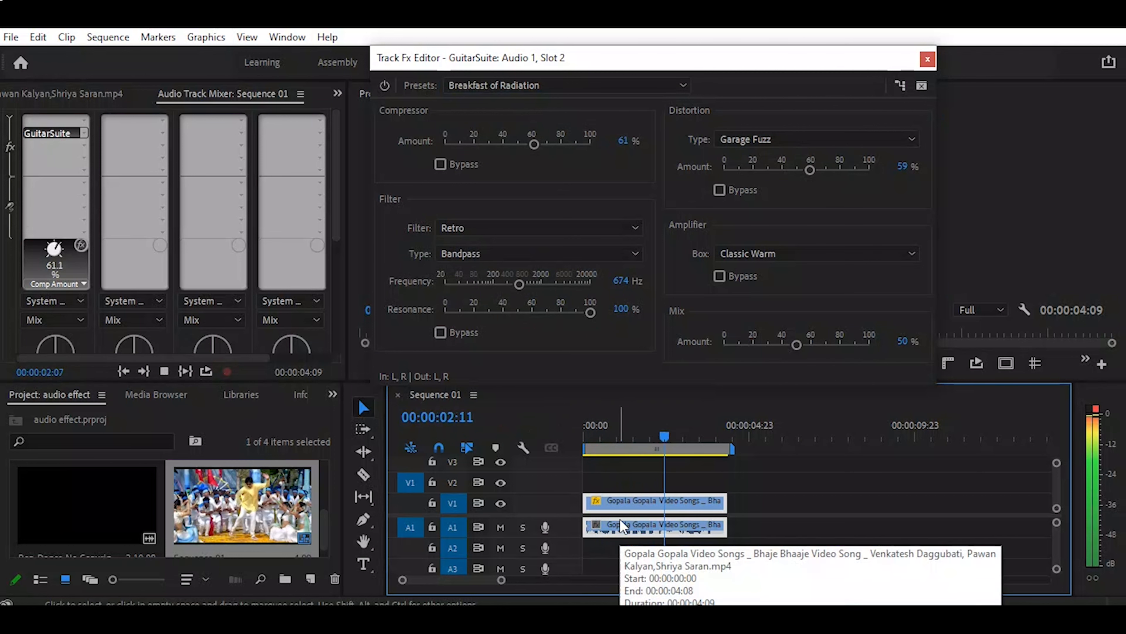
key("space")
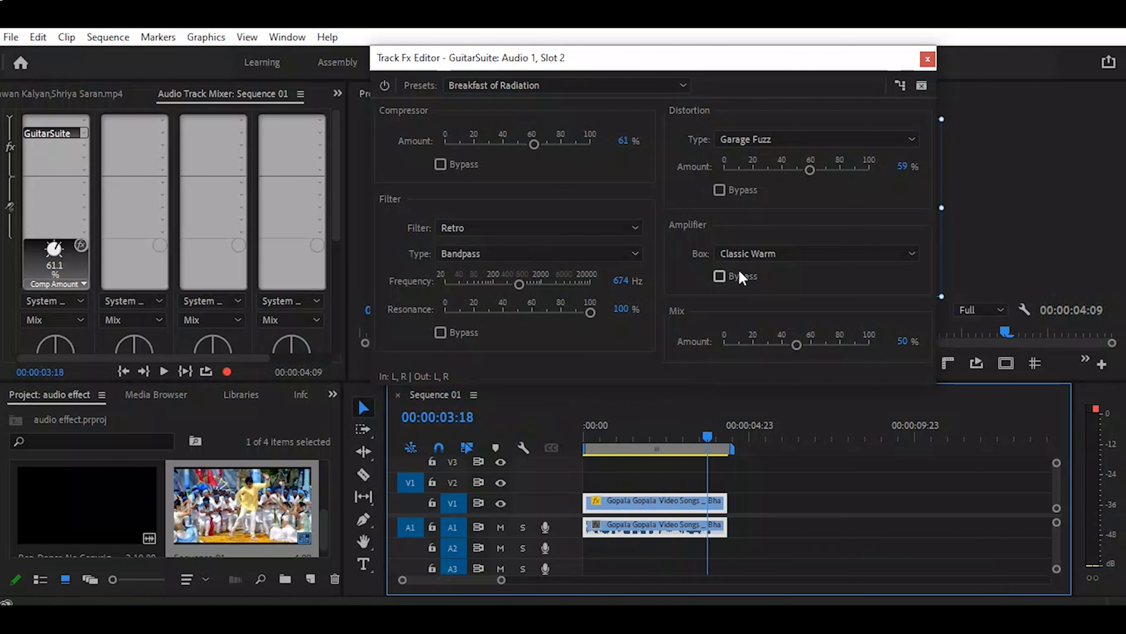
Switch GuitarSuite to the Drum Suite preset and play the sequence three times from its first part to audition it
left_click(546, 88)
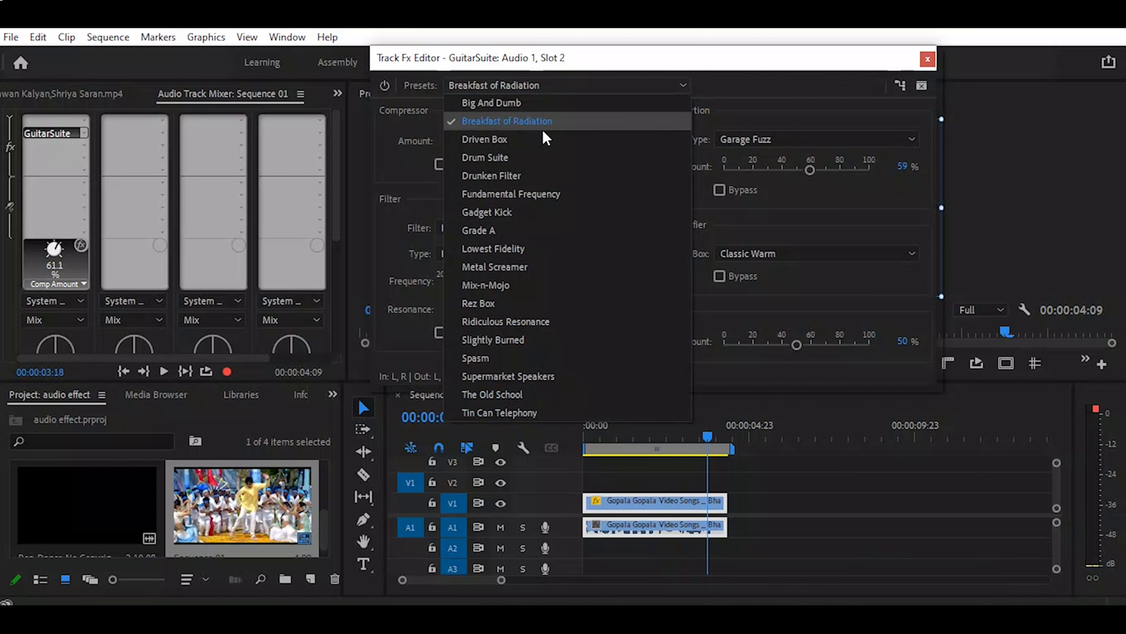
left_click(516, 159)
left_click(602, 437)
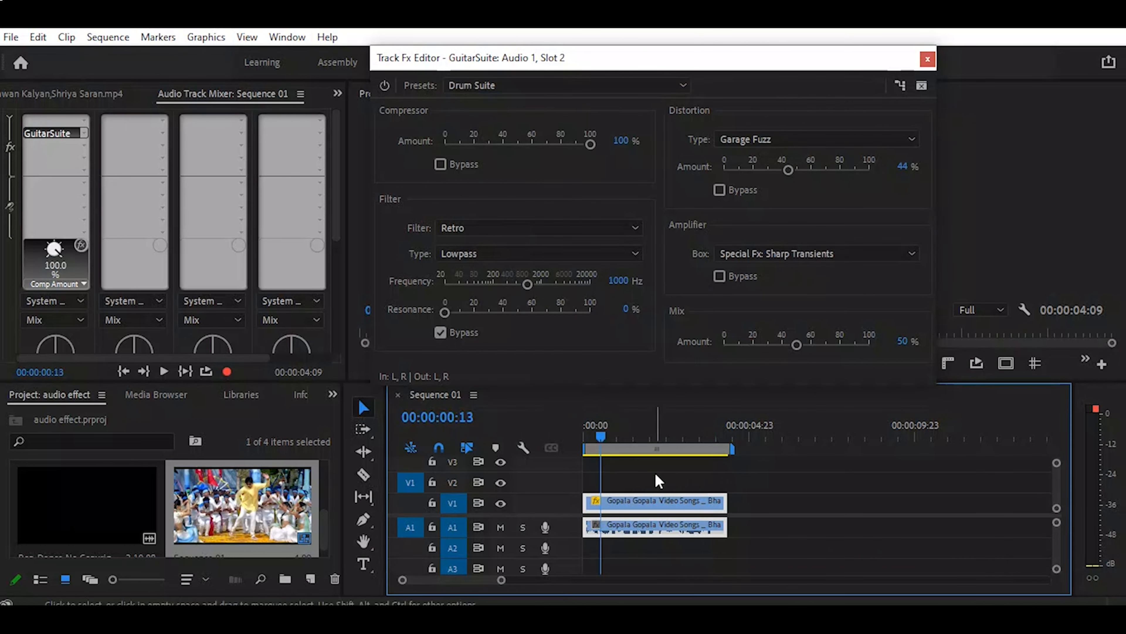
key("space")
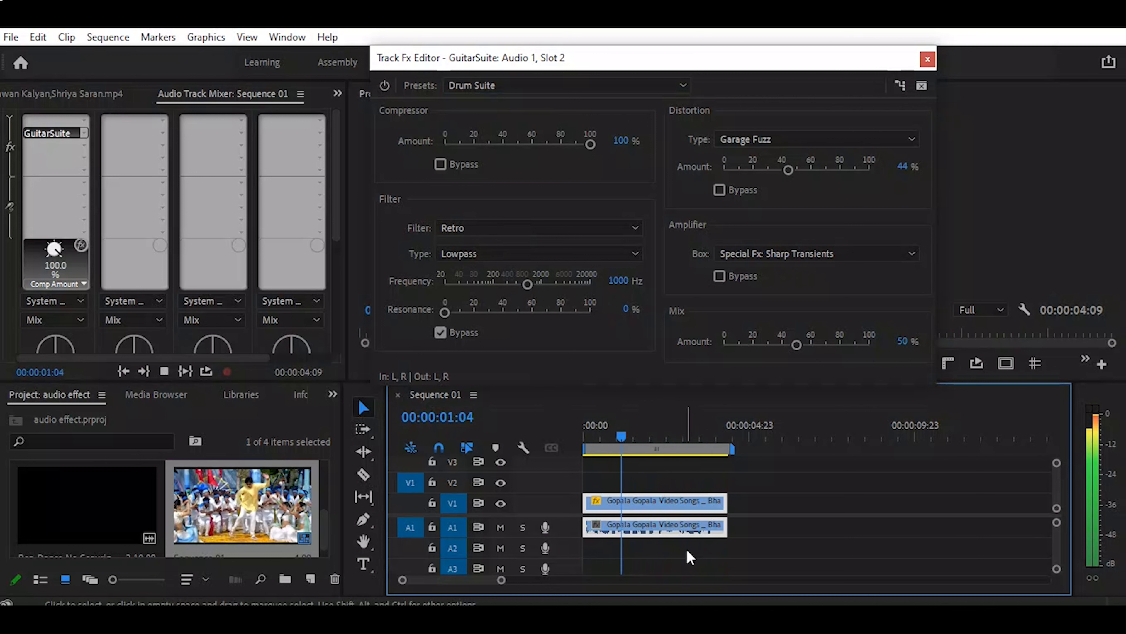
key("space")
left_click(635, 437)
key("space")
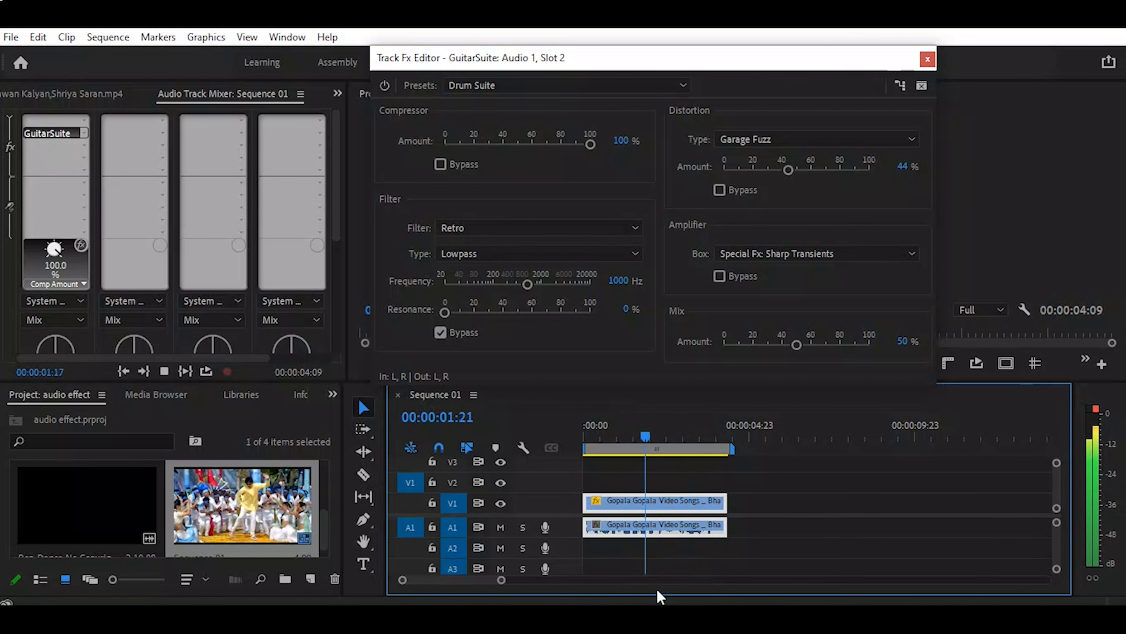
key("space")
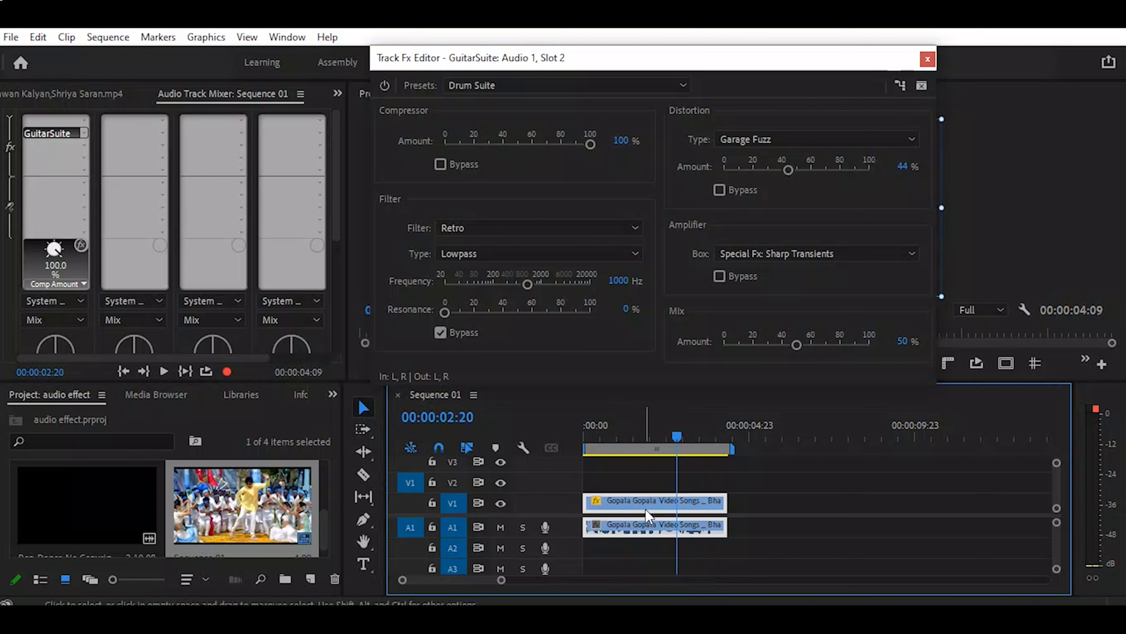
left_click(614, 430)
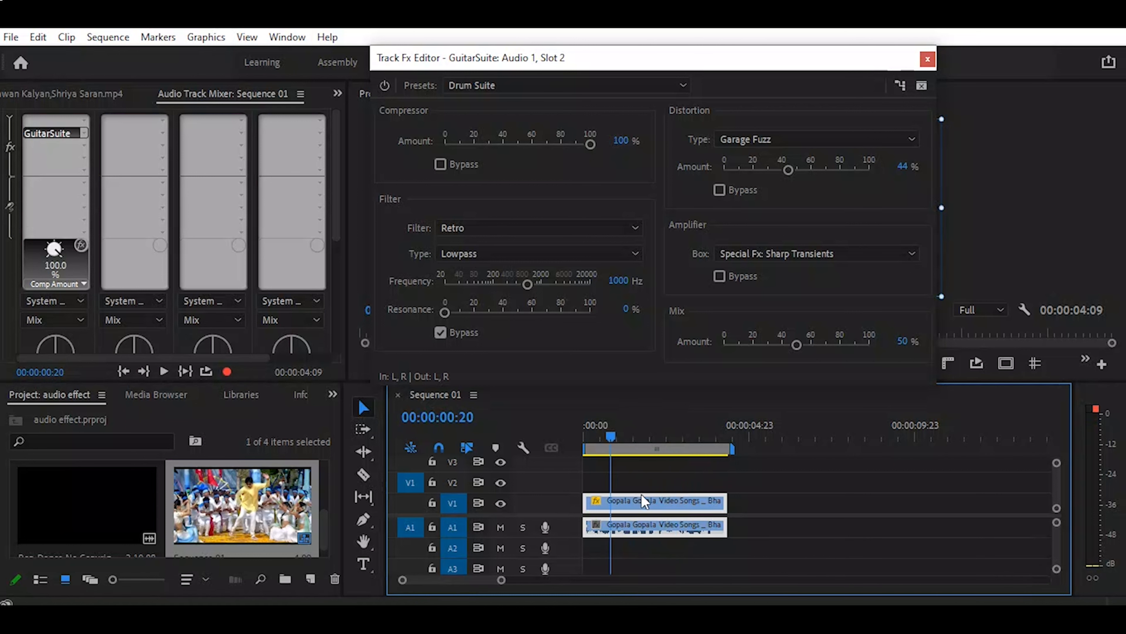
key("space")
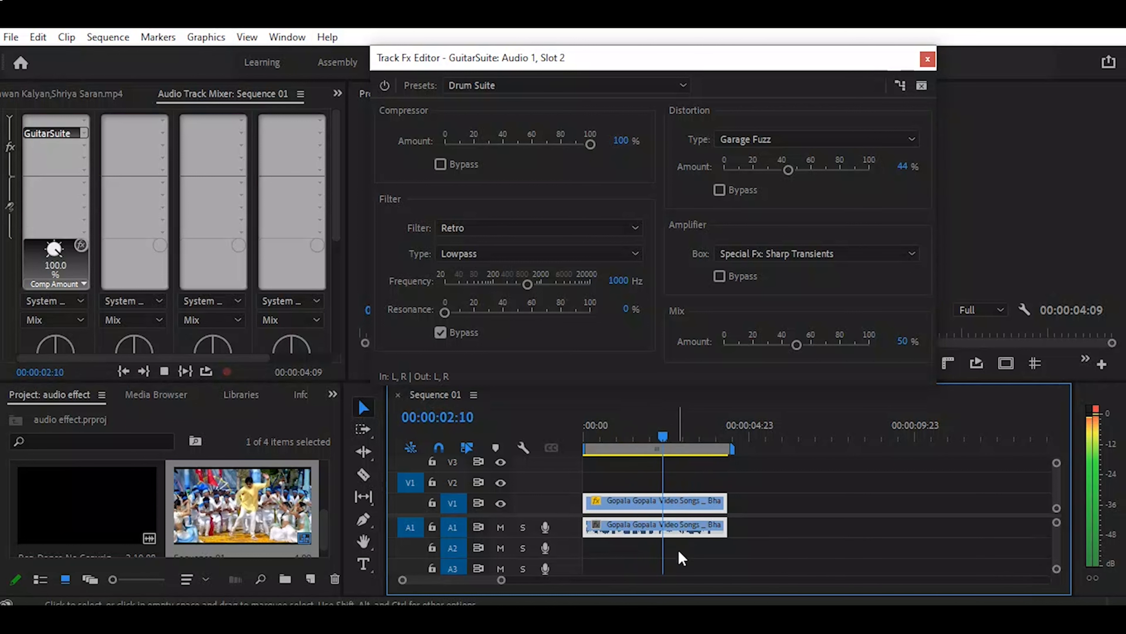
key("space")
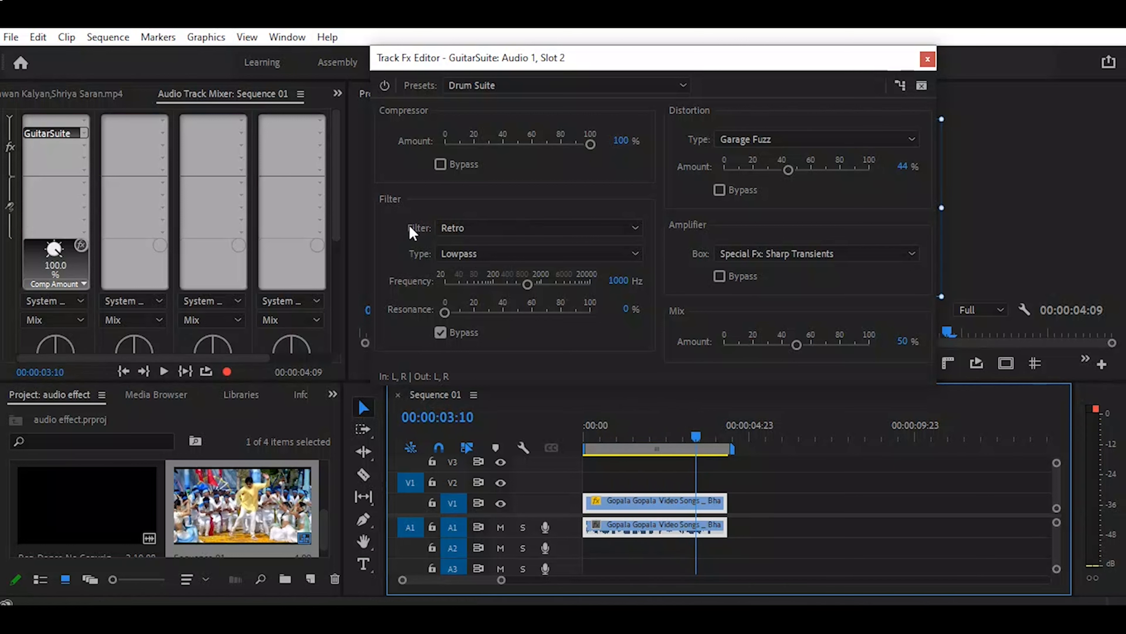
Replace the GuitarSuite effect on the Audio 1 track with the Flanger modulation effect
left_click(83, 136)
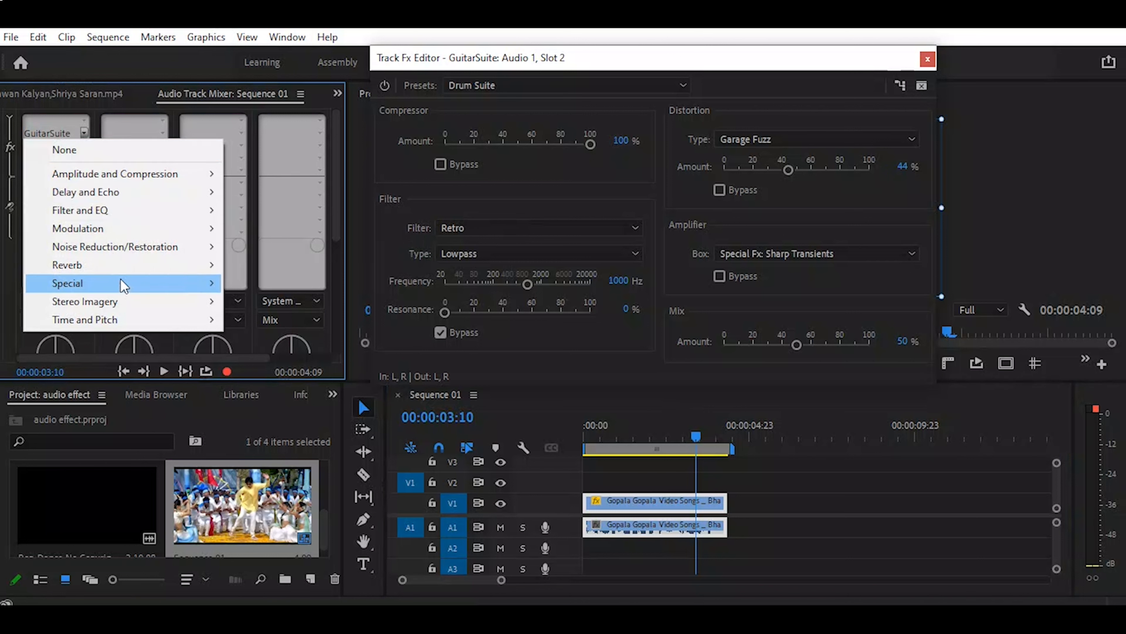
mouse_move(156, 214)
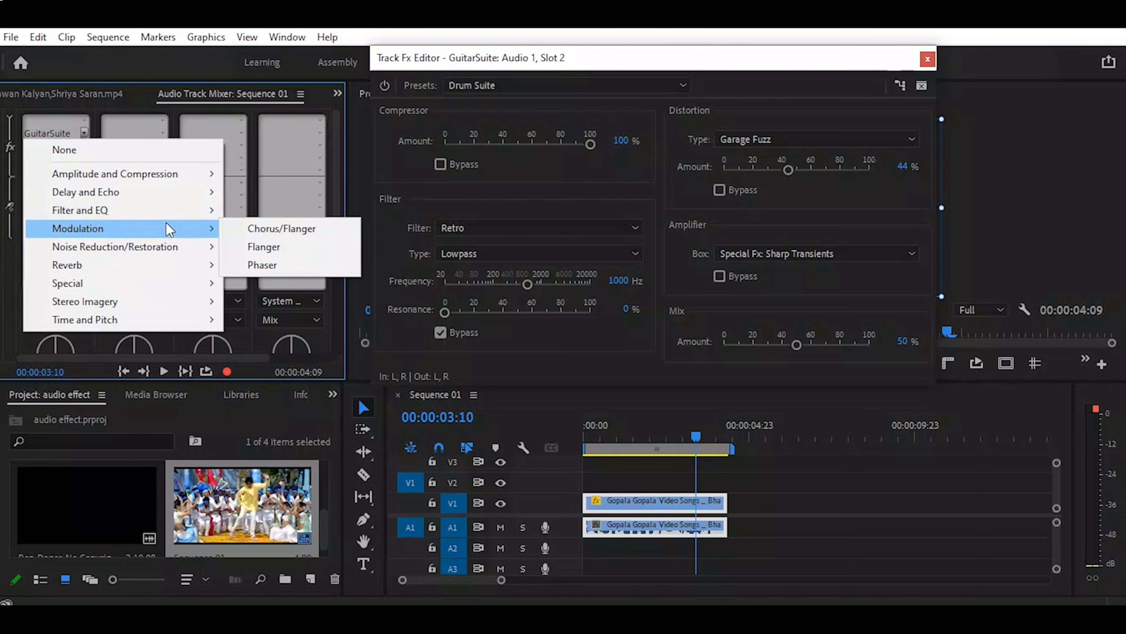
left_click(268, 246)
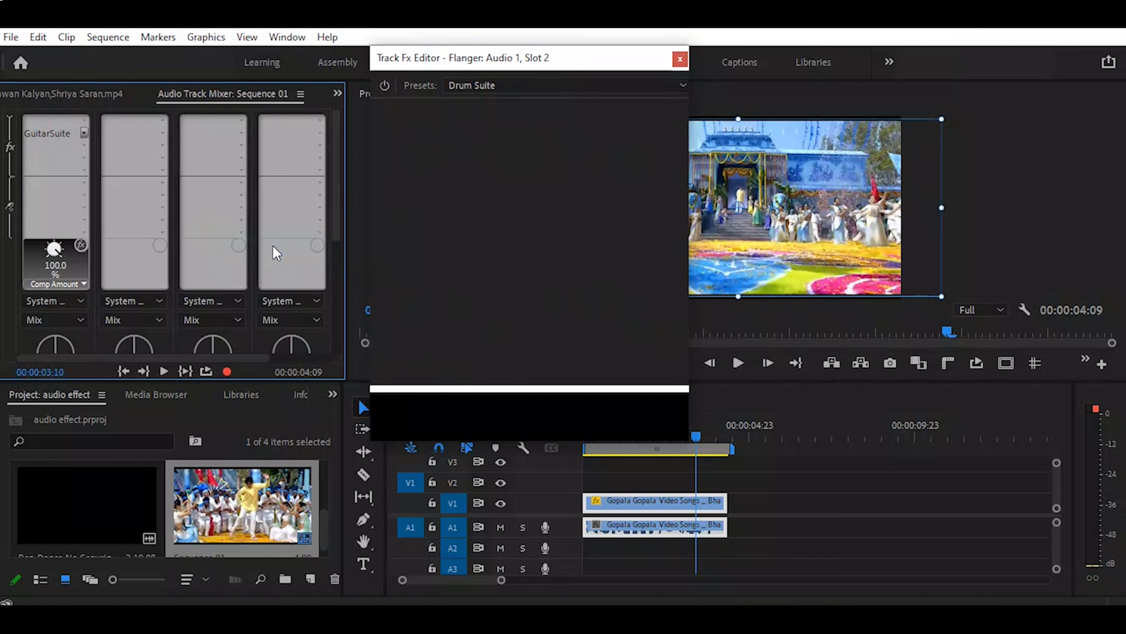
Apply the Jimmy preset to the Audio 1 Flanger and play the sequence repeatedly from near its start to audition it
left_click(510, 86)
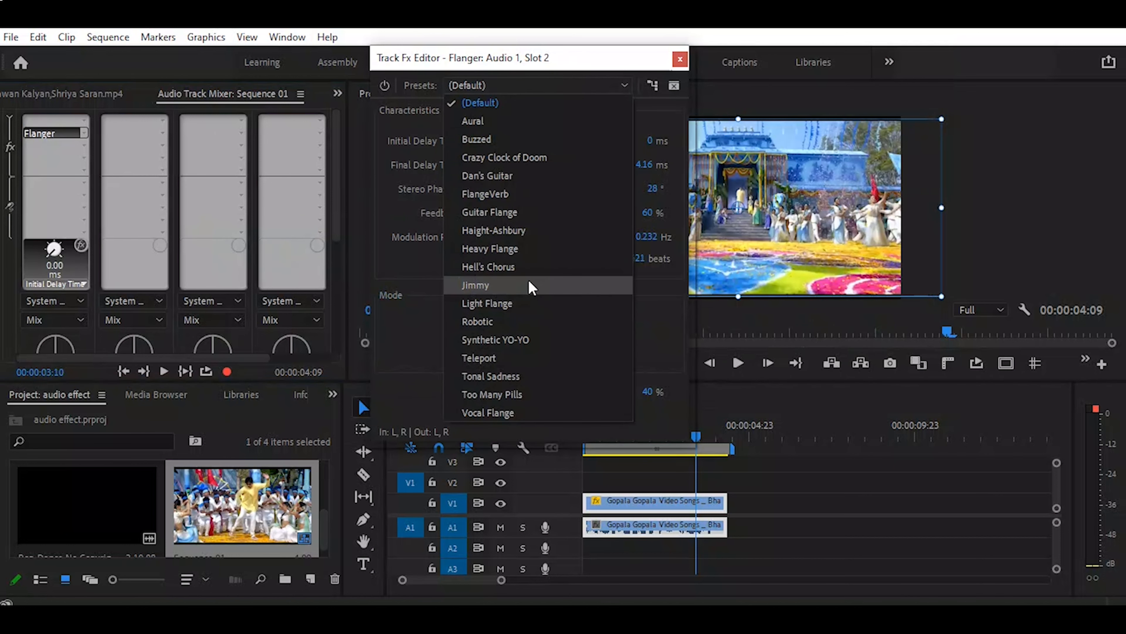
left_click(524, 290)
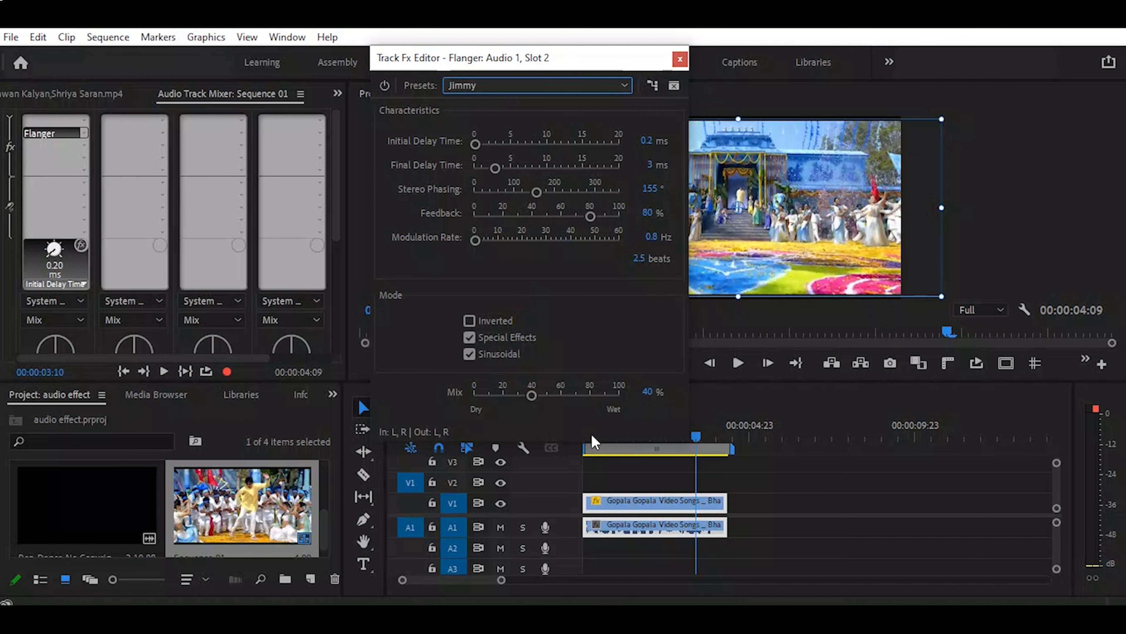
left_click_drag(558, 61, 356, 28)
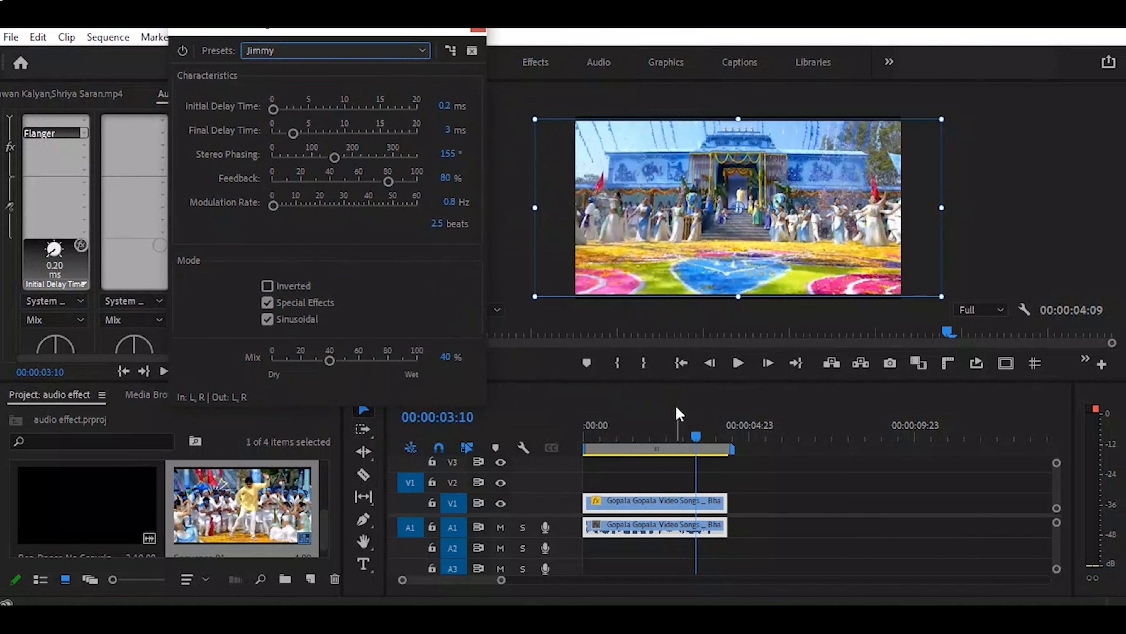
left_click(595, 429)
key("space")
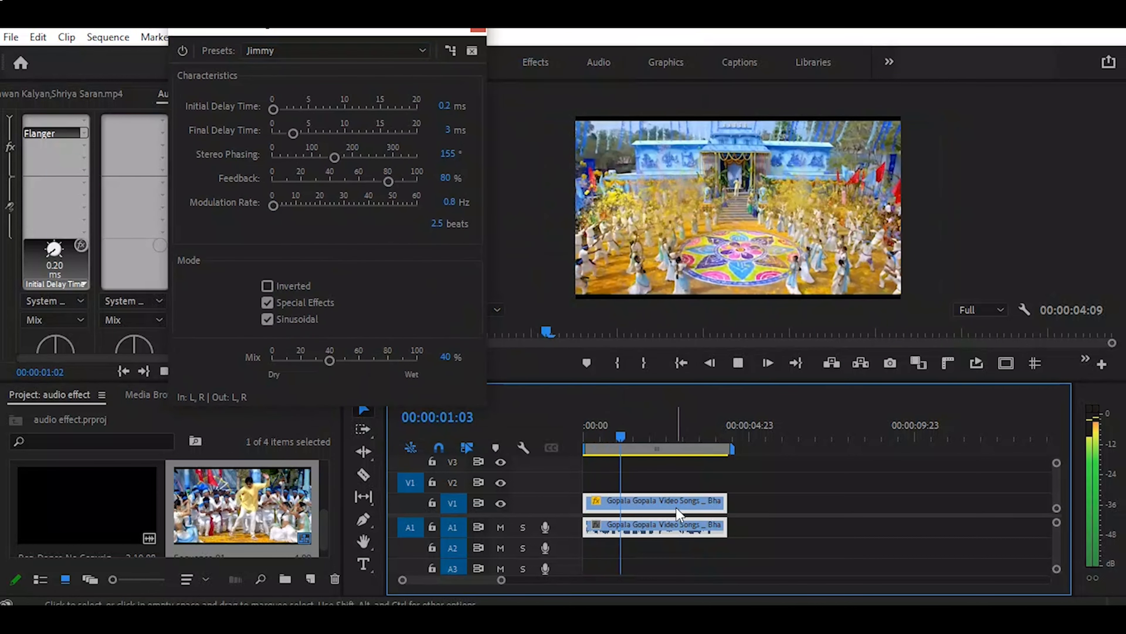
left_click(607, 439)
key("space")
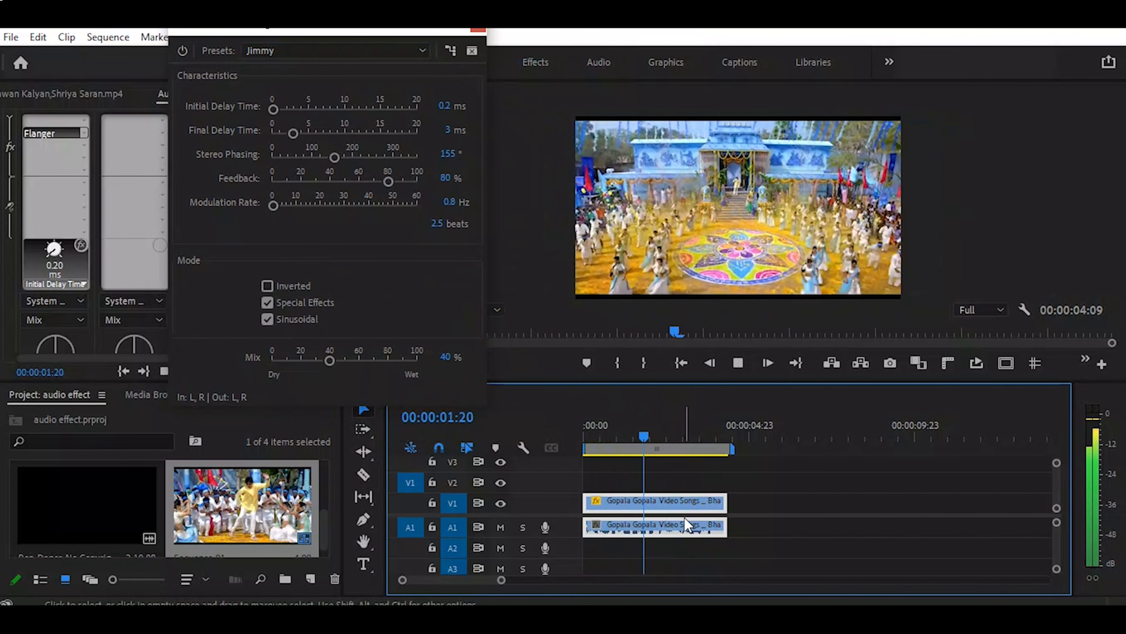
left_click(595, 432)
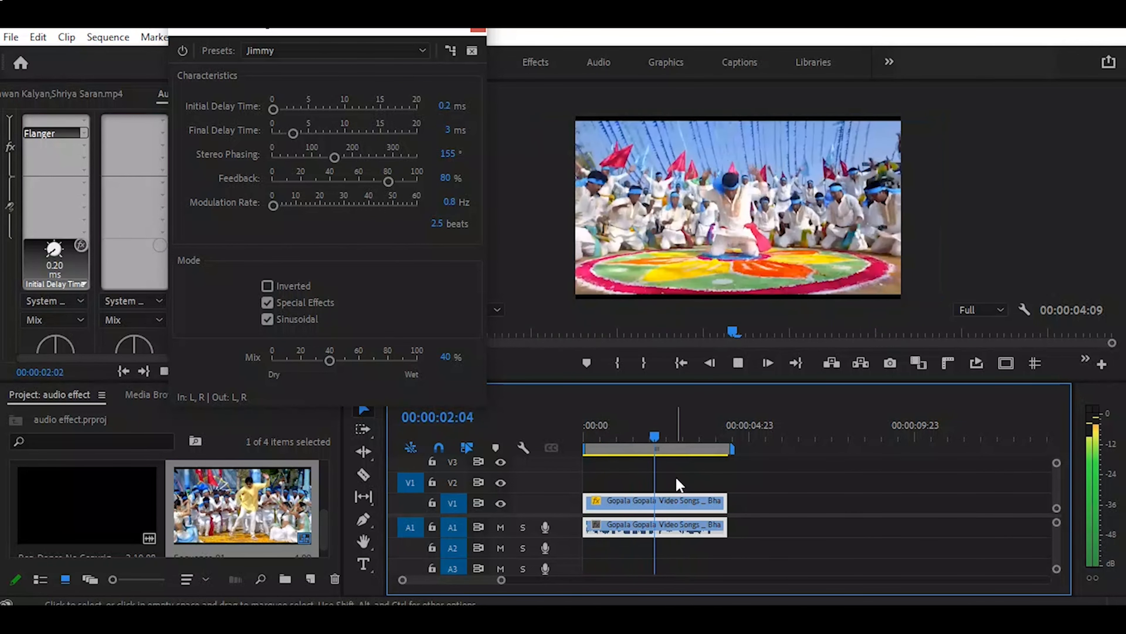
key("space")
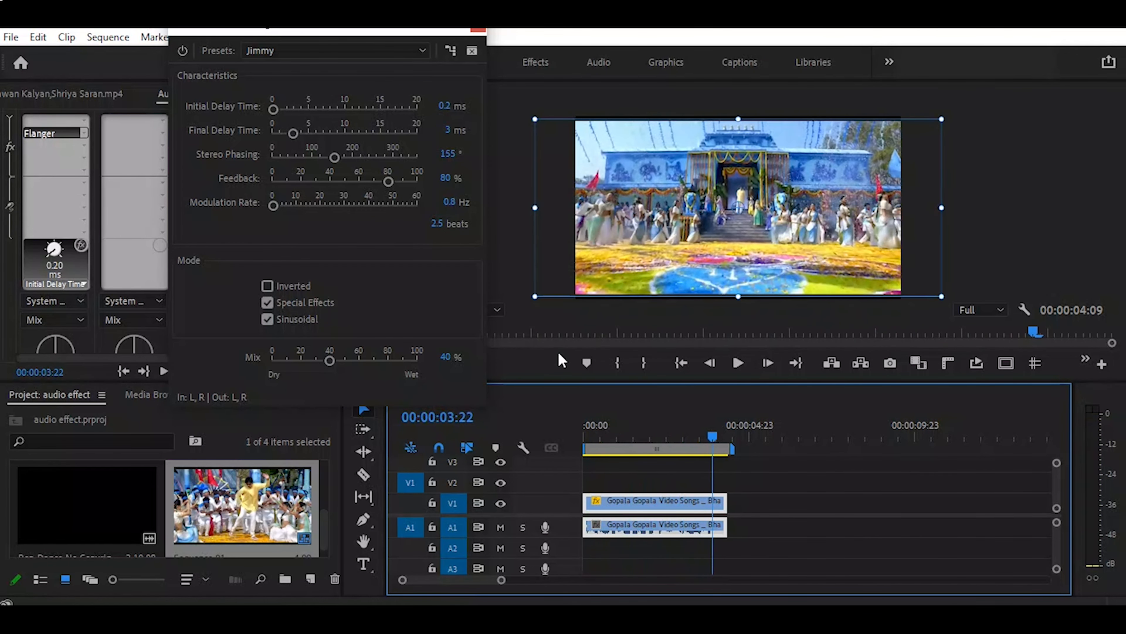
Switch the Flanger to the Robotic preset and play the sequence twice from its beginning to audition it
left_click(421, 52)
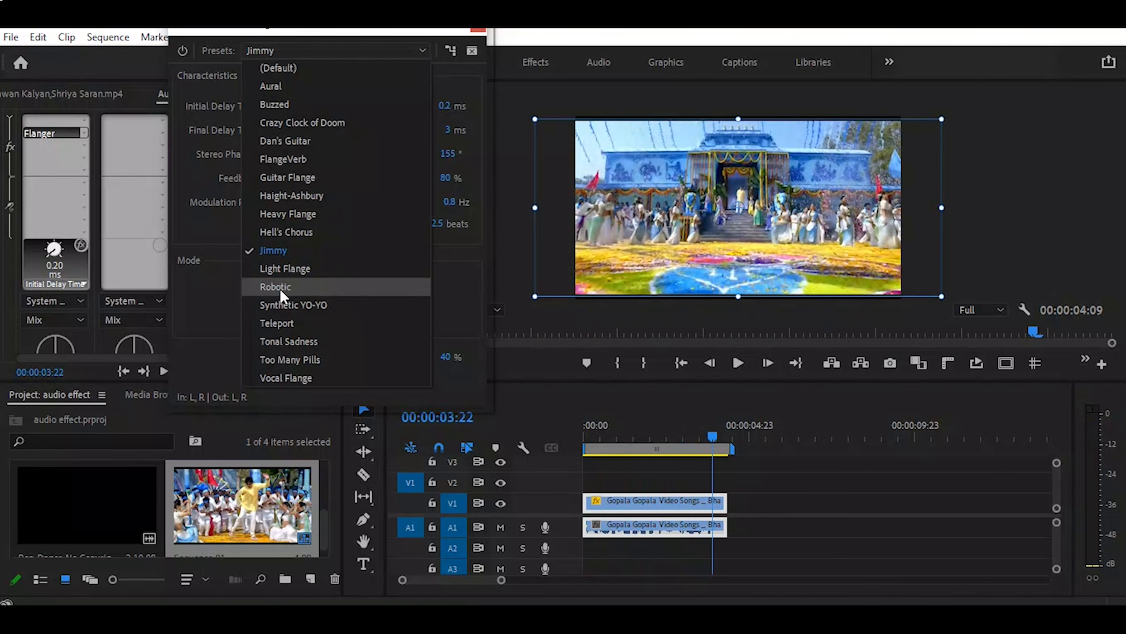
left_click(268, 286)
left_click(596, 438)
key("space")
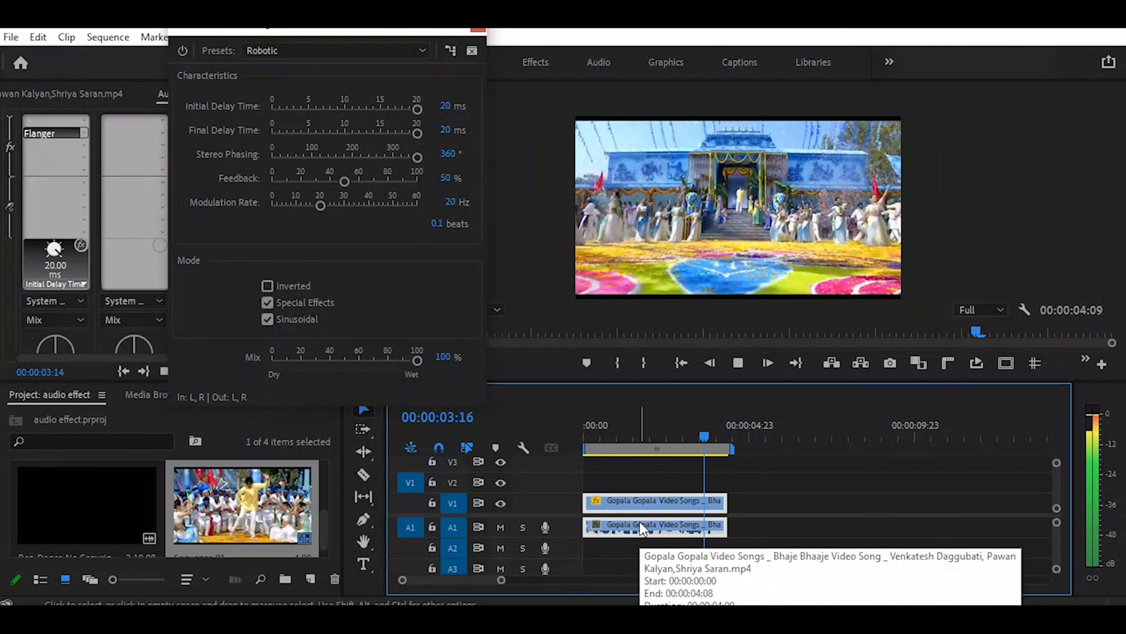
key("space")
left_click(586, 436)
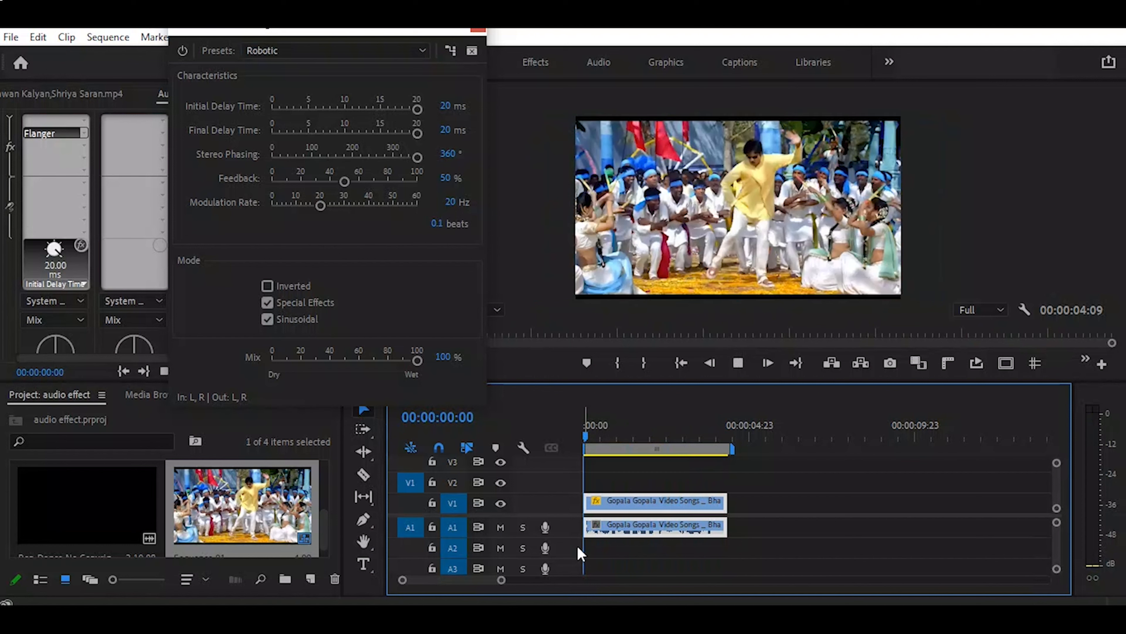
key("space")
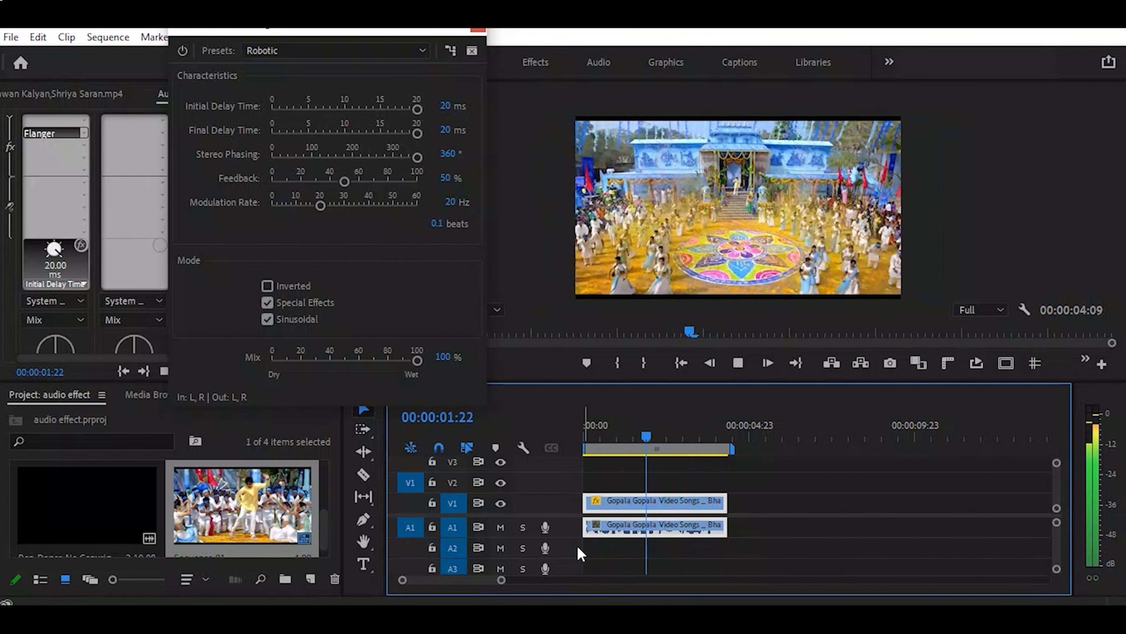
key("space")
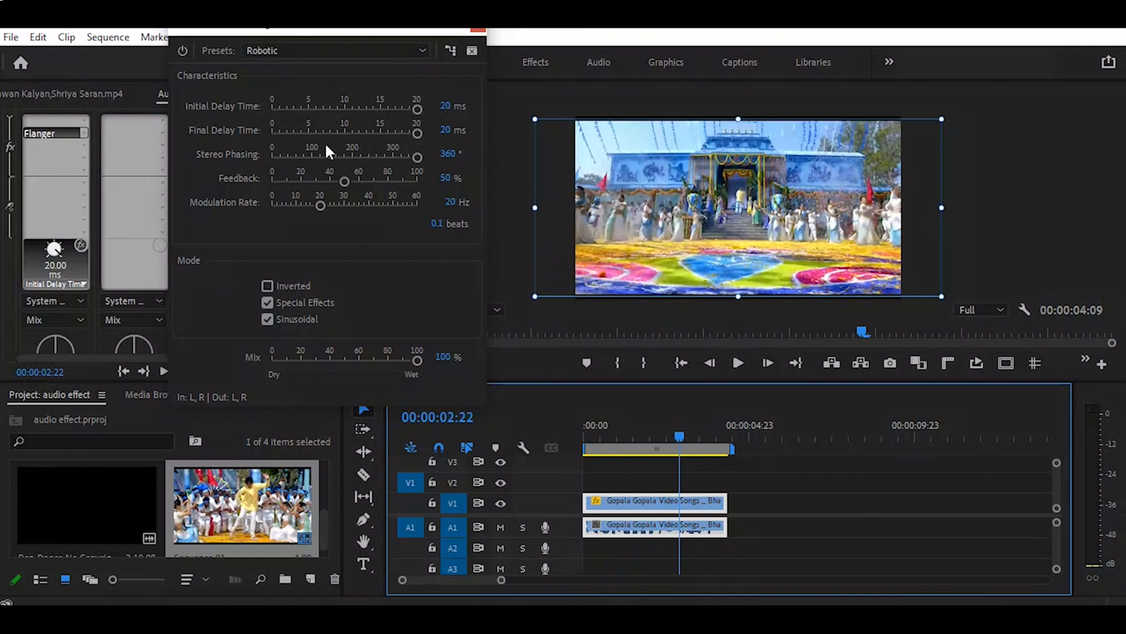
left_click(308, 57)
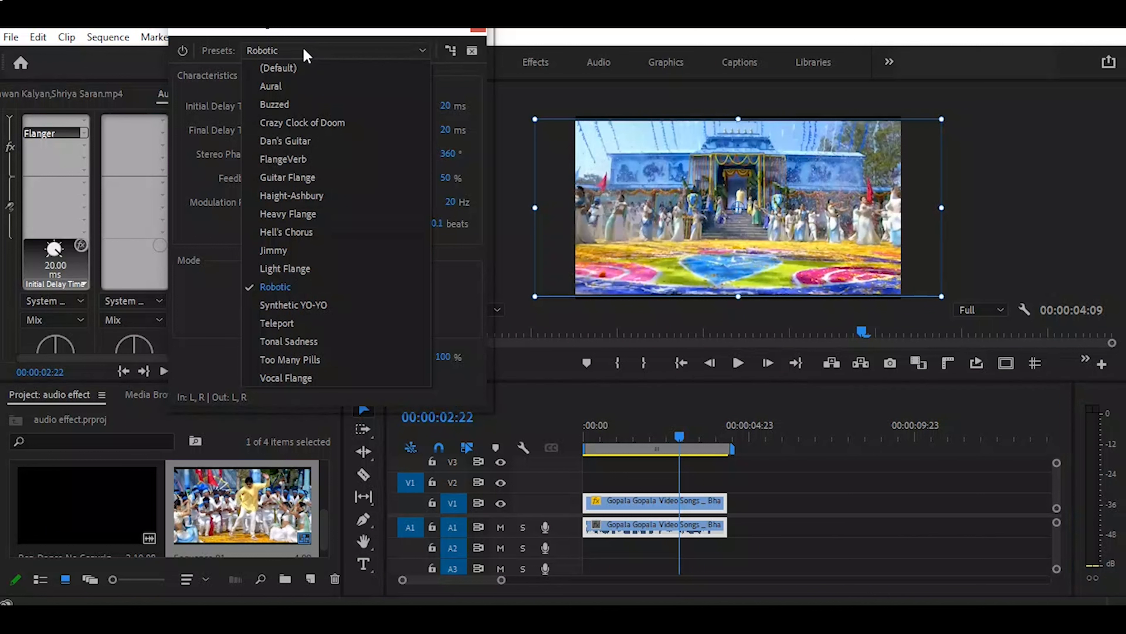
left_click(64, 138)
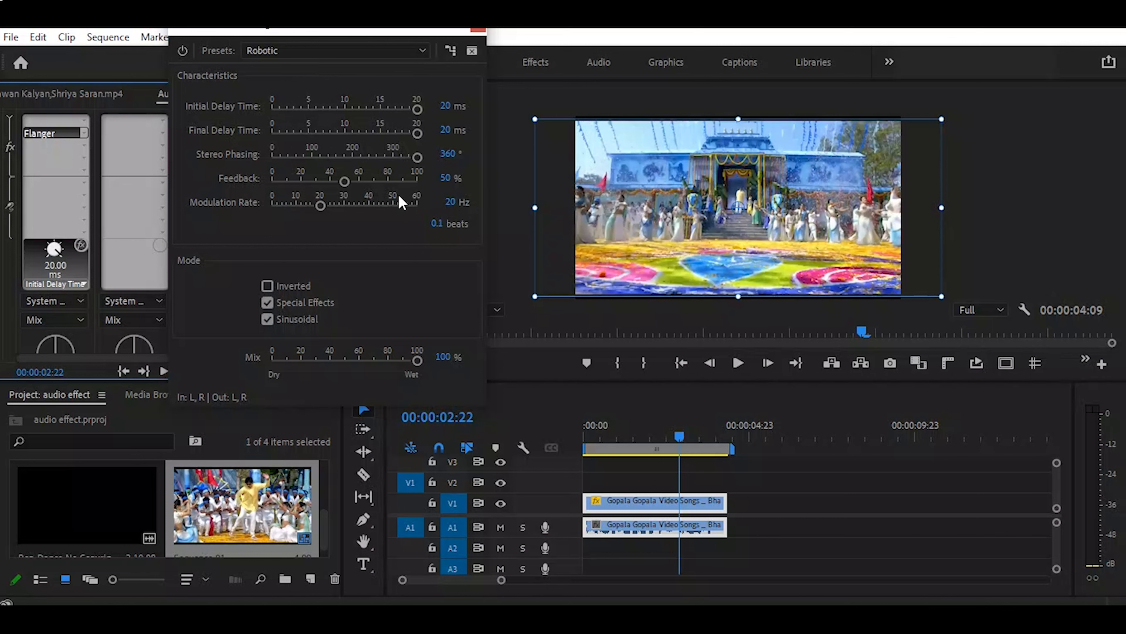
Replace the Flanger on the Audio 1 track with the Invert special effect and play the sequence from near its start to audition it
left_click(478, 29)
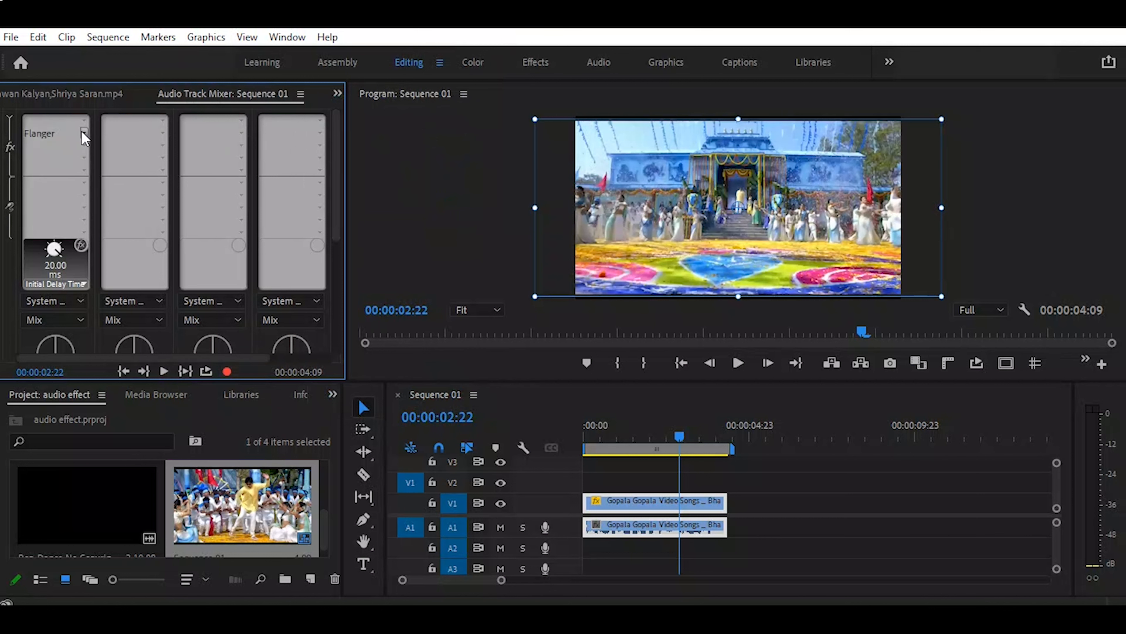
left_click(60, 133)
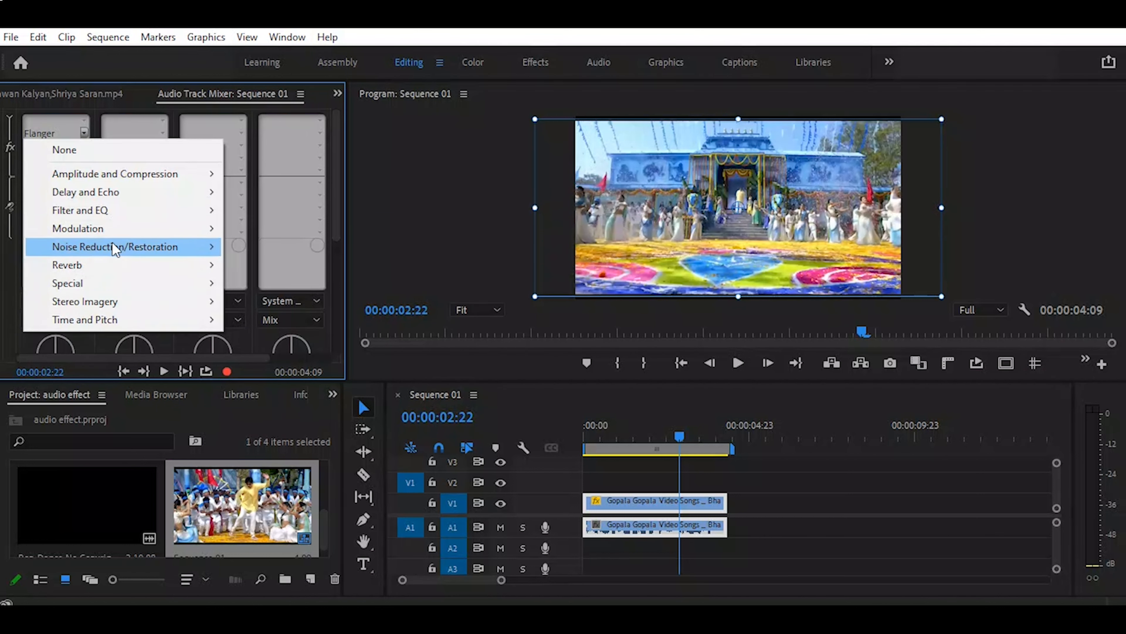
mouse_move(109, 249)
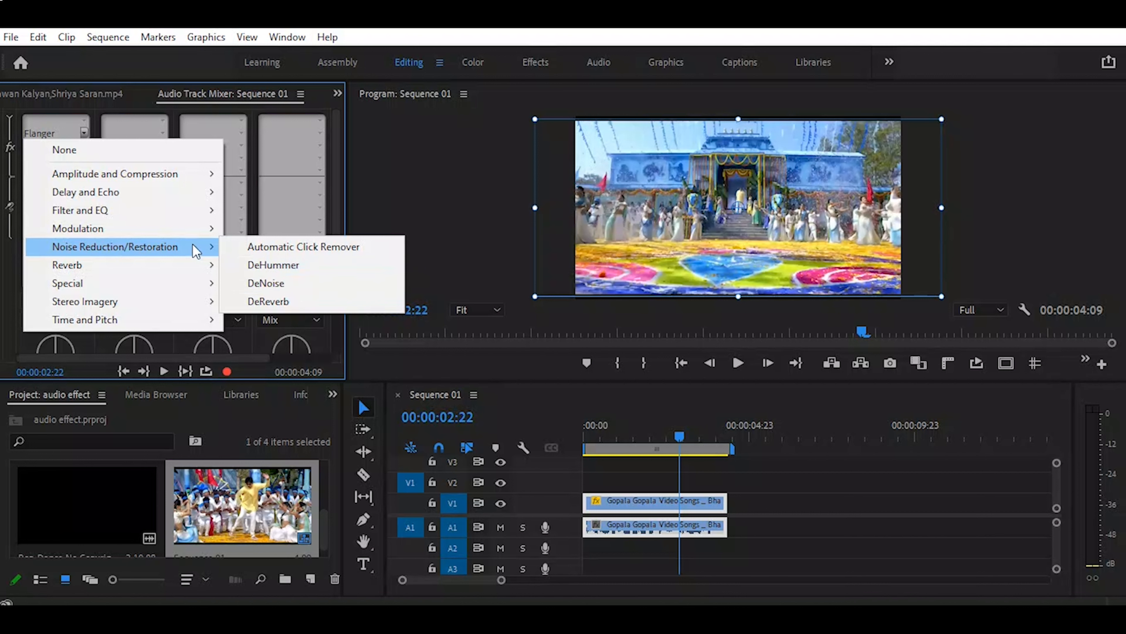
mouse_move(132, 289)
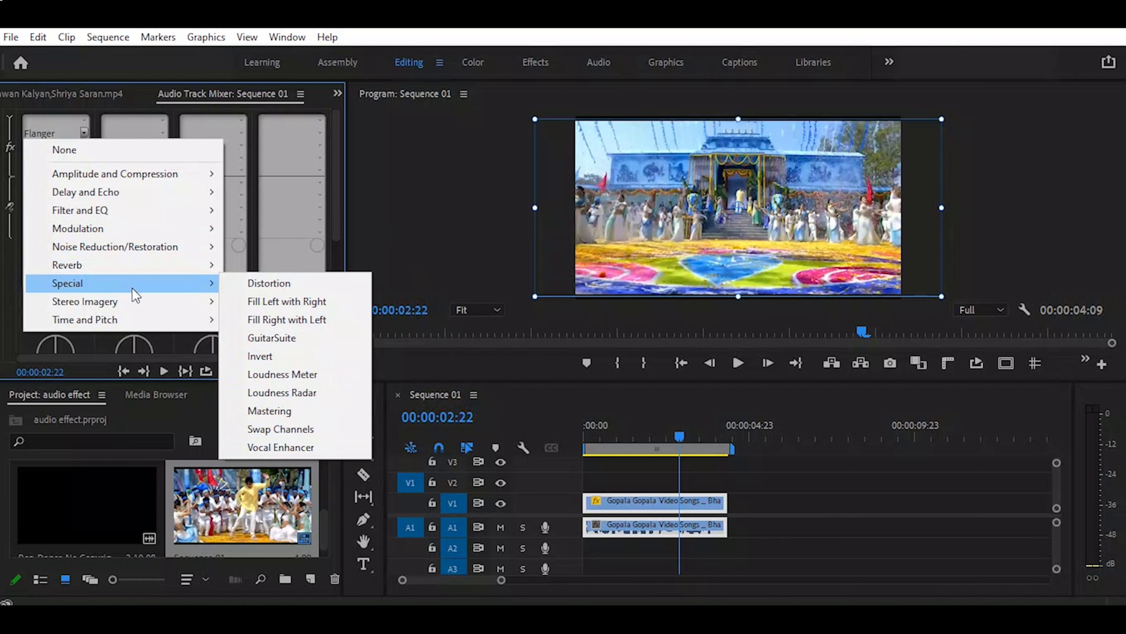
left_click(265, 357)
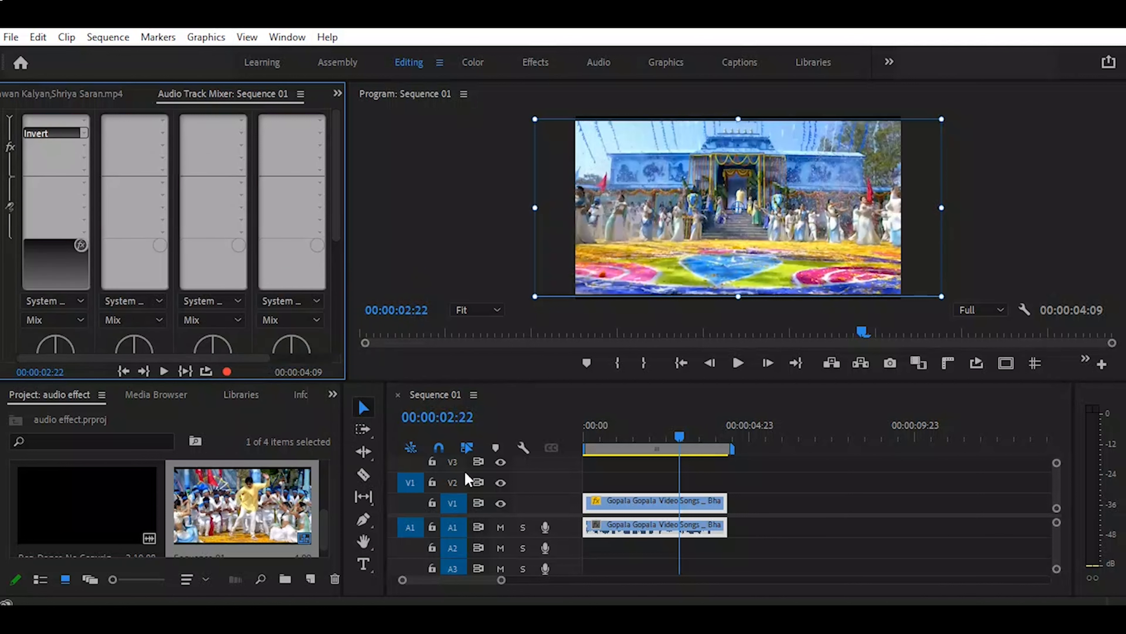
left_click(594, 439)
key("space")
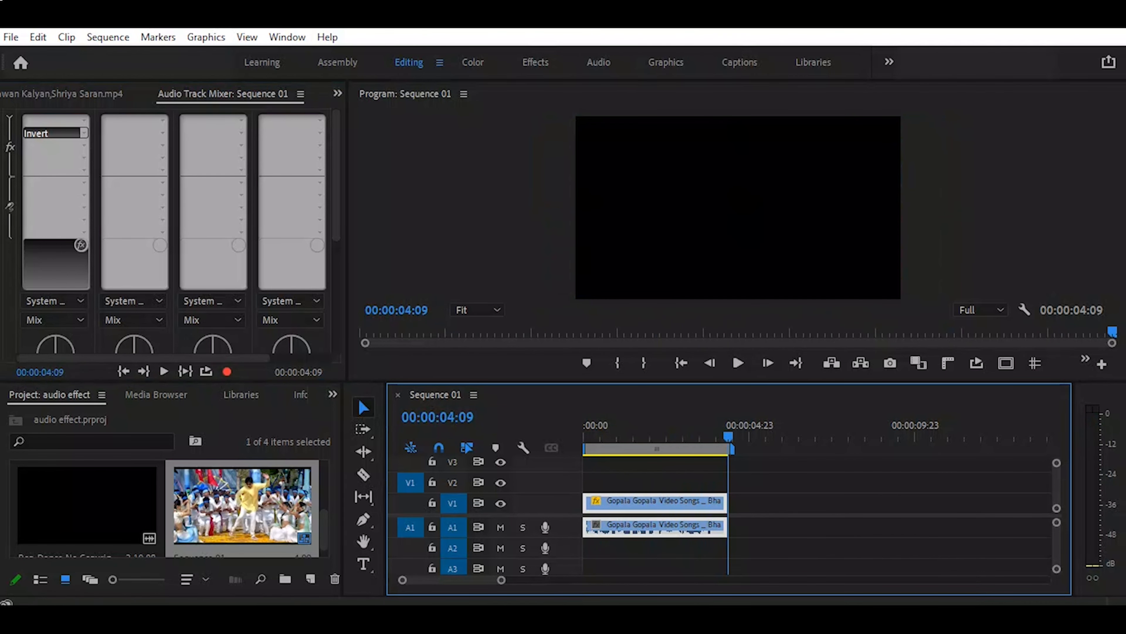
left_click(48, 136)
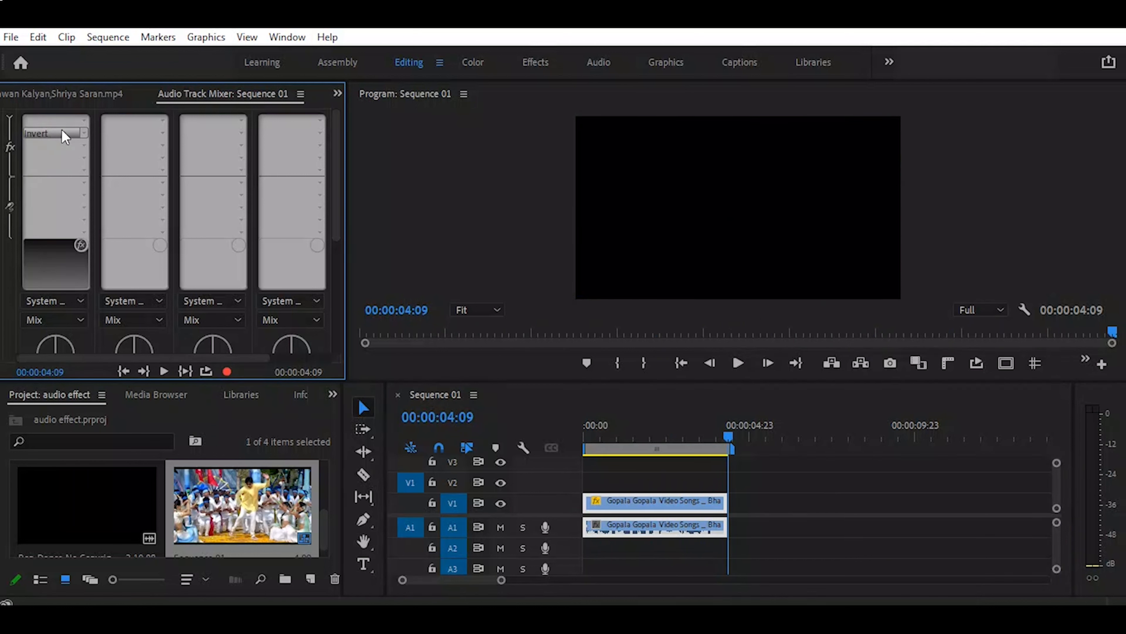
left_click(84, 132)
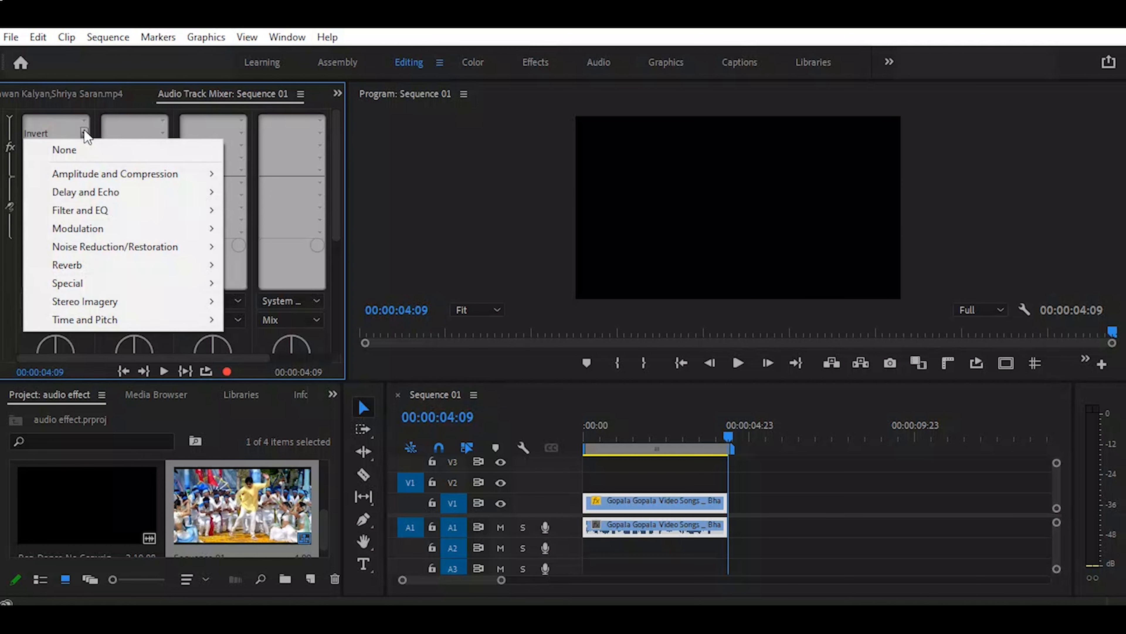
mouse_move(138, 177)
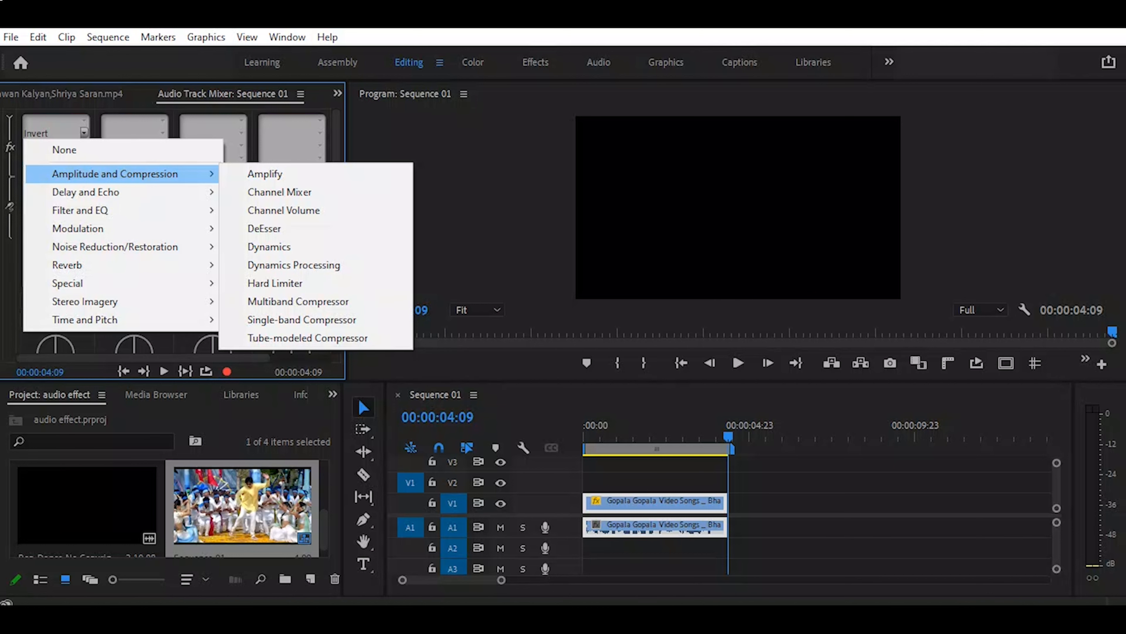
left_click(651, 106)
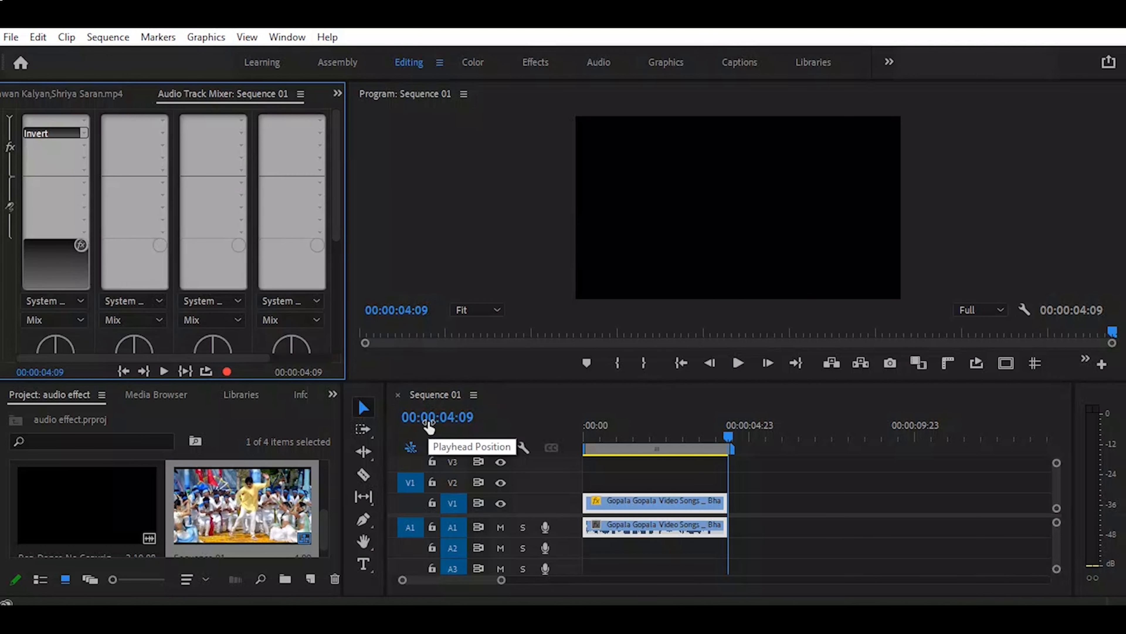